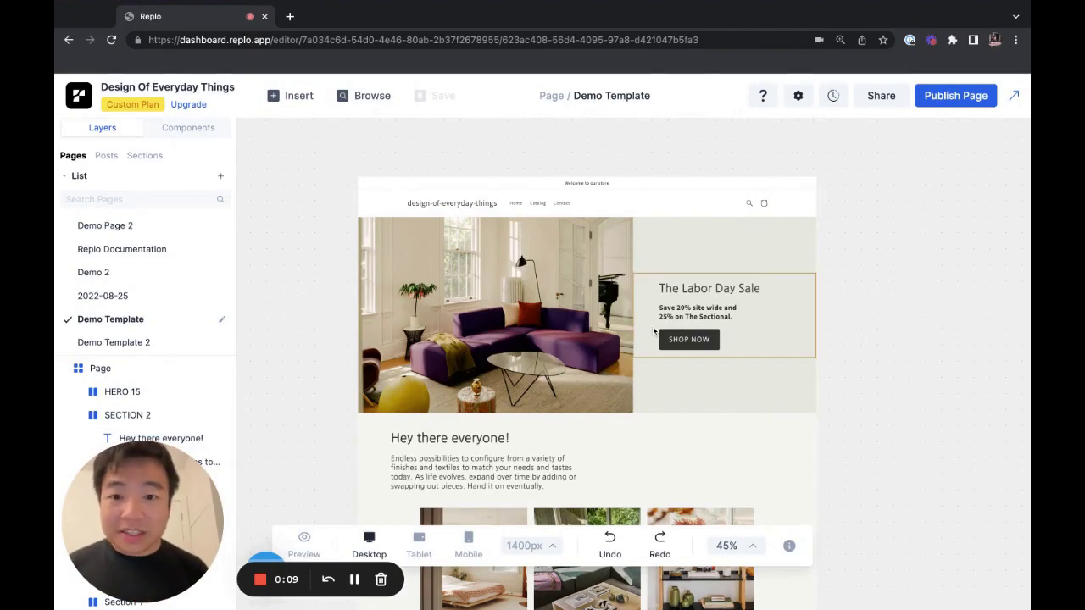
- Overwrite the 'Hey there everyone!' heading with the test text 'aaefinaefionae'
{"action": "scroll", "coordinate": [653, 330], "scroll_direction": "right", "scroll_amount": 2}
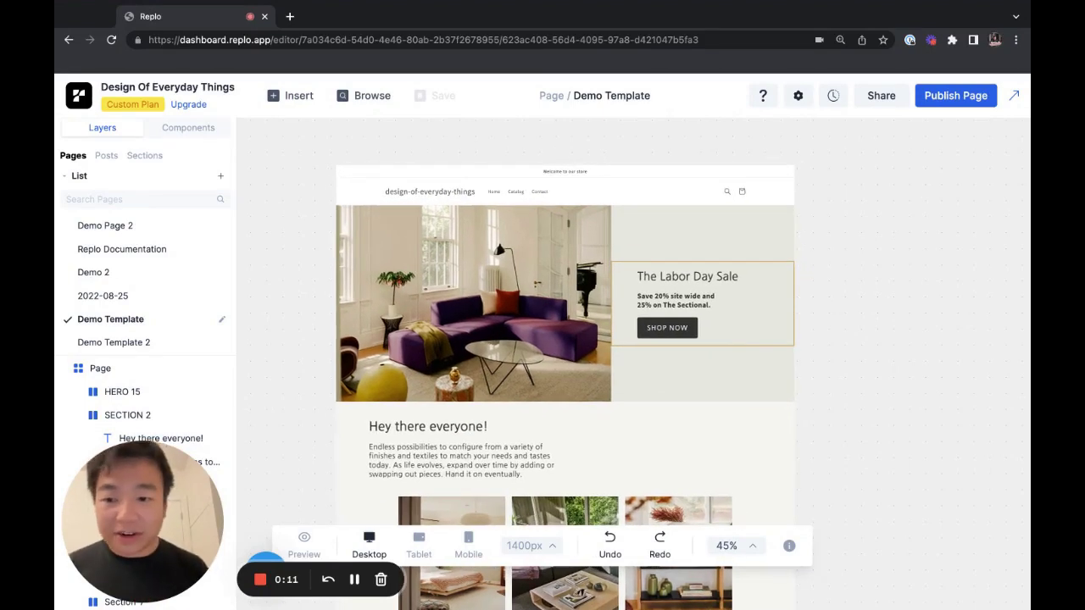
{"action": "scroll", "coordinate": [509, 339], "scroll_direction": "right", "scroll_amount": 3}
{"action": "scroll", "coordinate": [508, 339], "scroll_direction": "up", "scroll_amount": 2}
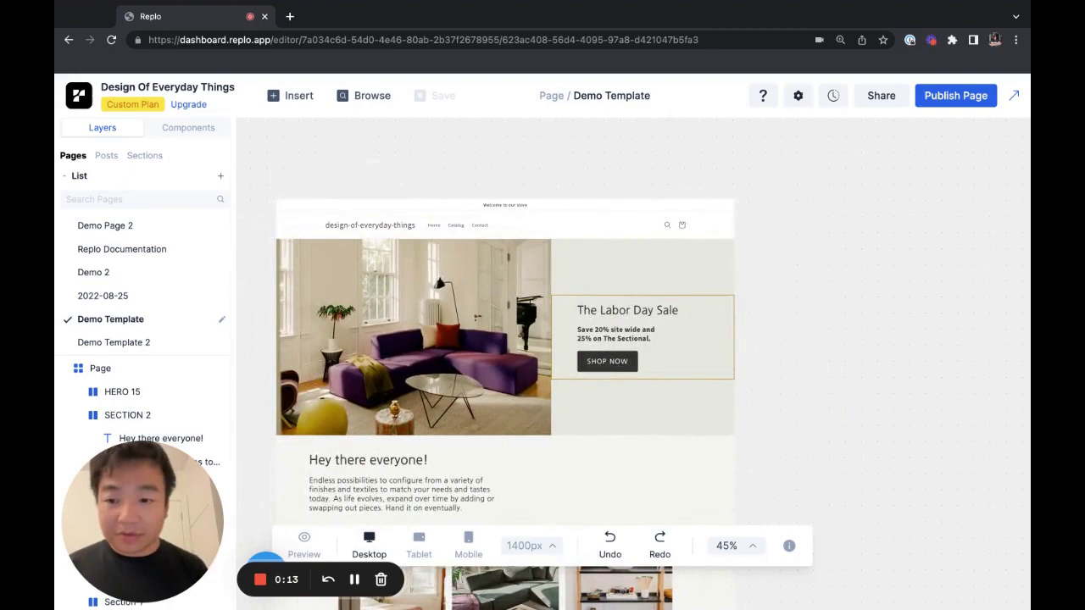
{"action": "scroll", "coordinate": [509, 339], "scroll_direction": "down", "scroll_amount": 1}
{"action": "scroll", "coordinate": [509, 339], "scroll_direction": "right", "scroll_amount": 3}
{"action": "scroll", "coordinate": [509, 339], "scroll_direction": "left", "scroll_amount": 3}
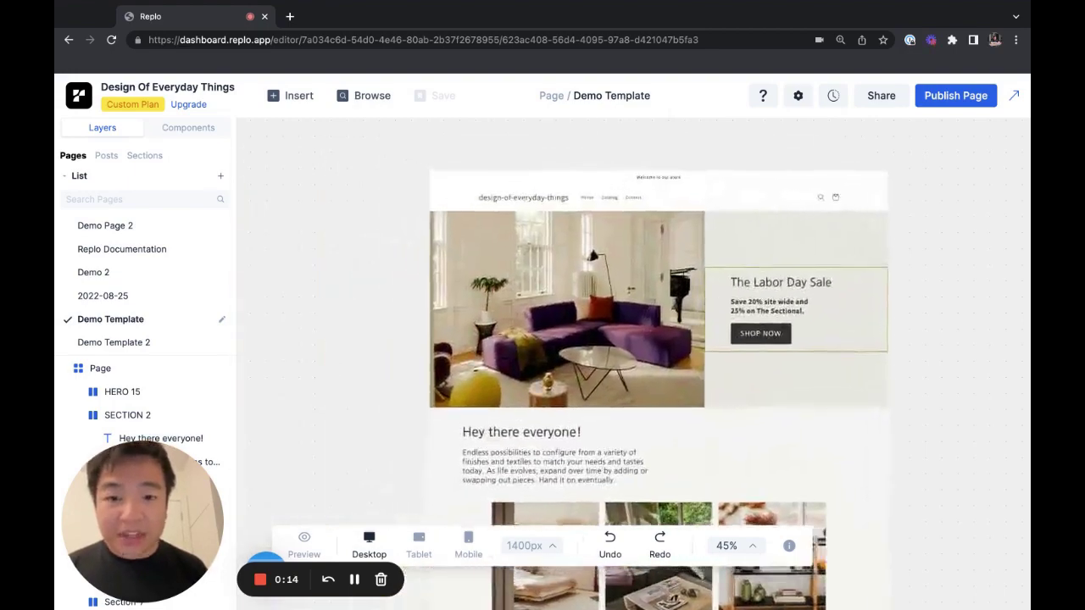
{"action": "scroll", "coordinate": [625, 281], "scroll_direction": "up", "scroll_amount": 3}
{"action": "scroll", "coordinate": [624, 281], "scroll_direction": "down", "scroll_amount": 2}
{"action": "scroll", "coordinate": [625, 282], "scroll_direction": "down", "scroll_amount": 2}
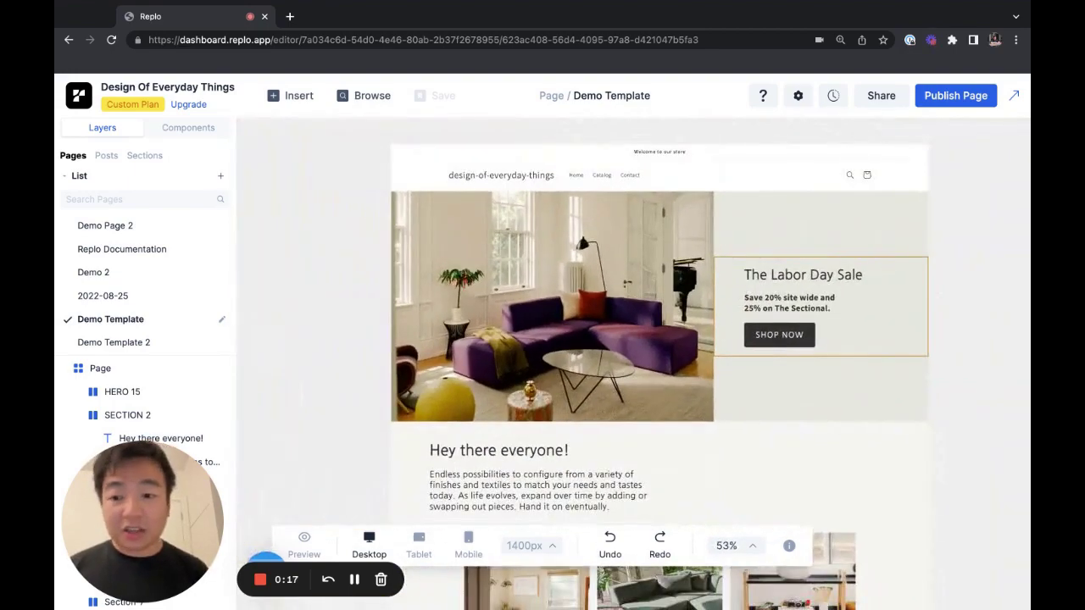
{"action": "scroll", "coordinate": [618, 339], "scroll_direction": "right", "scroll_amount": 2}
{"action": "scroll", "coordinate": [618, 339], "scroll_direction": "up", "scroll_amount": 1}
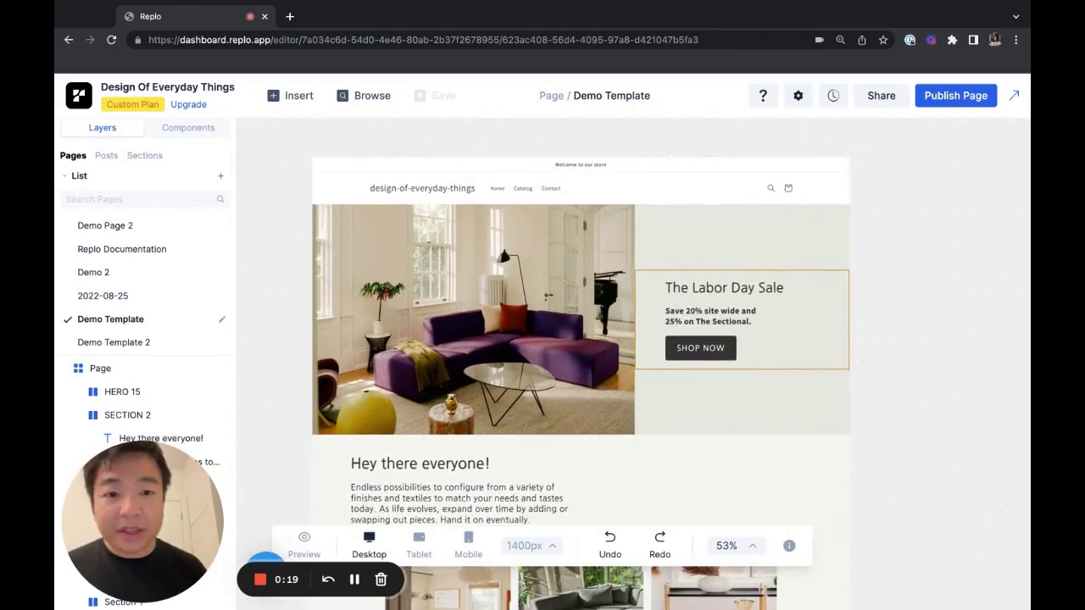
{"action": "left_click", "coordinate": [665, 329]}
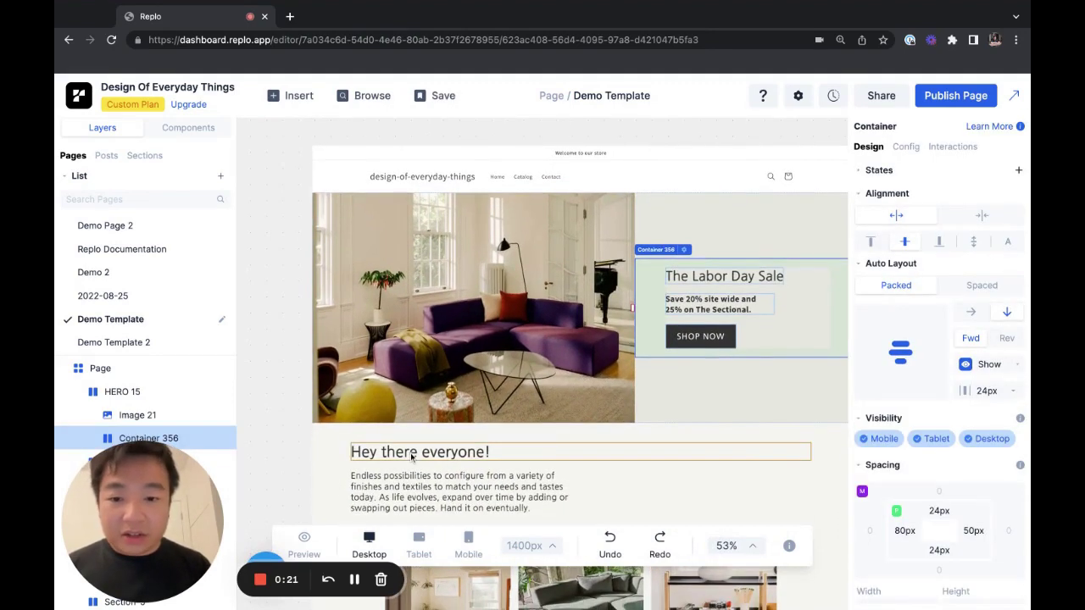
{"action": "left_click", "coordinate": [413, 454]}
{"action": "type", "text": "aaefinaefionae"}
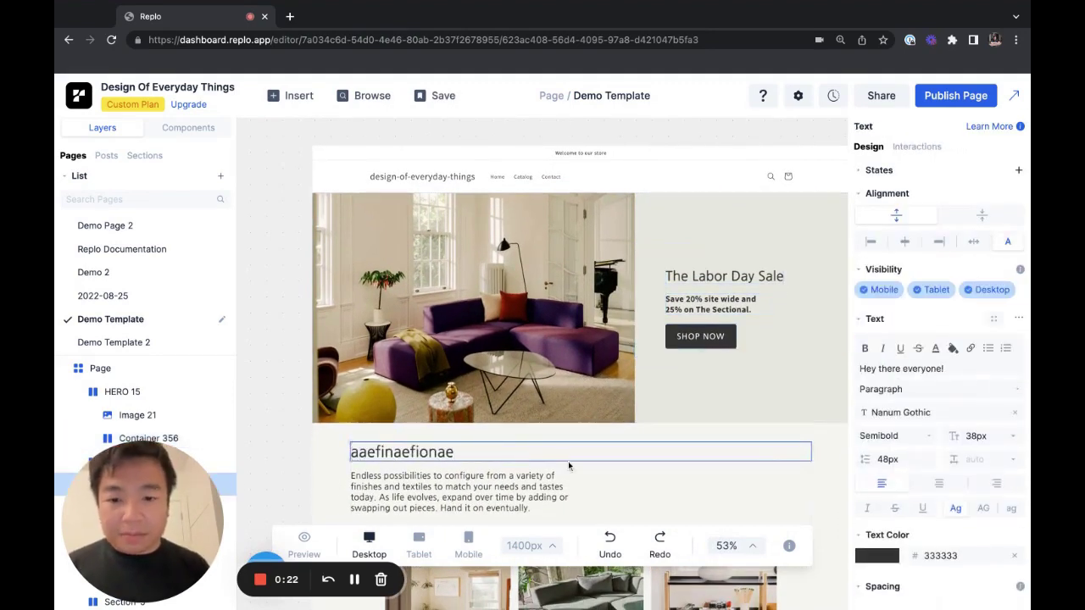
{"action": "key", "text": "Escape"}
- Move the intro section above the Labor Day Sale hero
{"action": "left_click", "coordinate": [429, 480]}
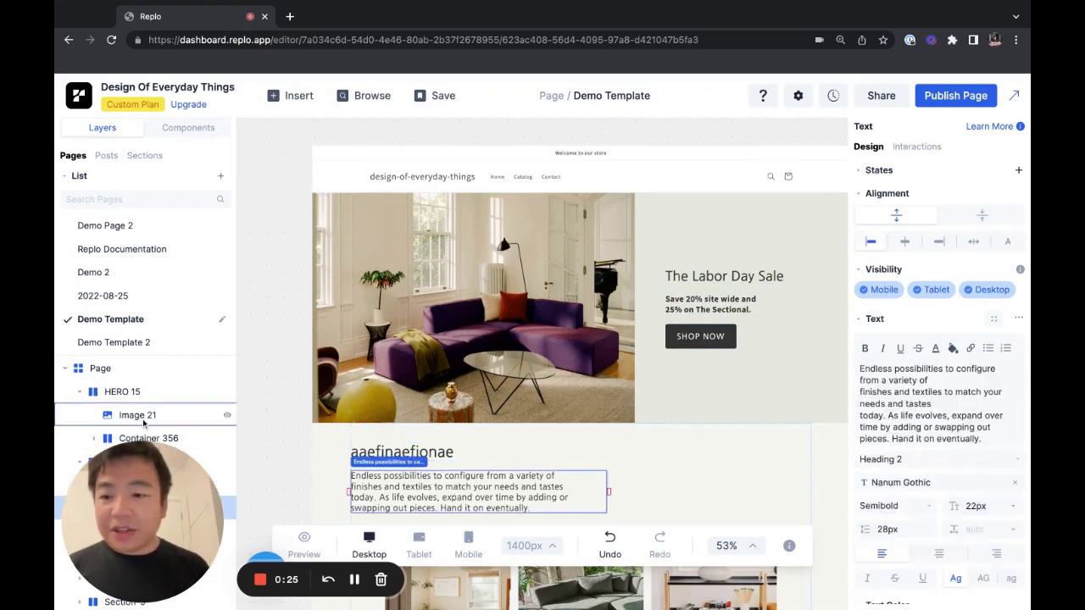
{"action": "left_click_drag", "start_coordinate": [127, 462], "coordinate": [148, 378]}
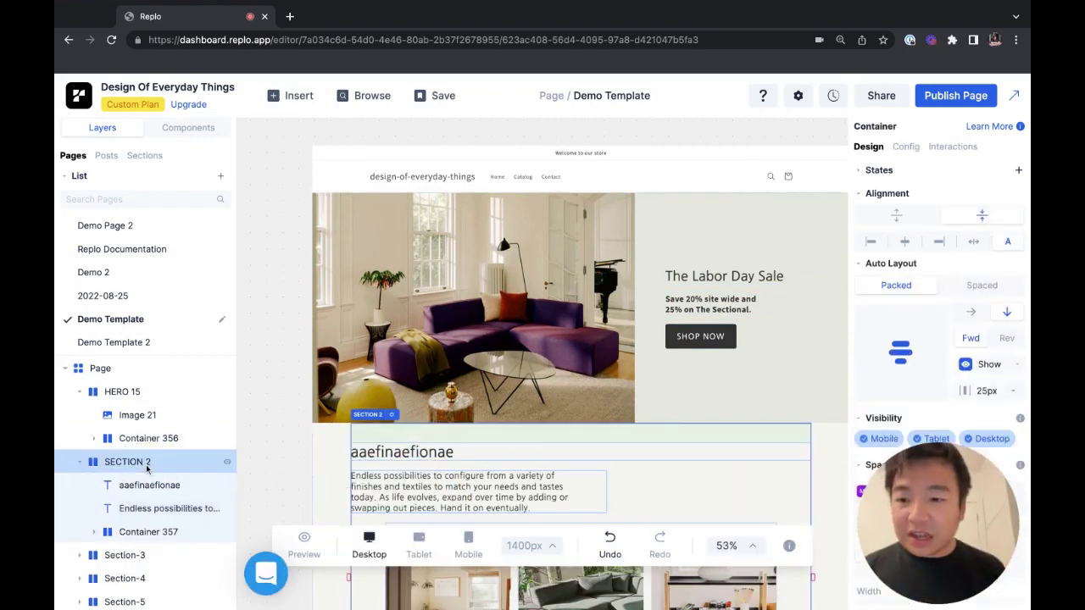
{"action": "scroll", "coordinate": [592, 307], "scroll_direction": "down", "scroll_amount": 2, "text": "ctrl"}
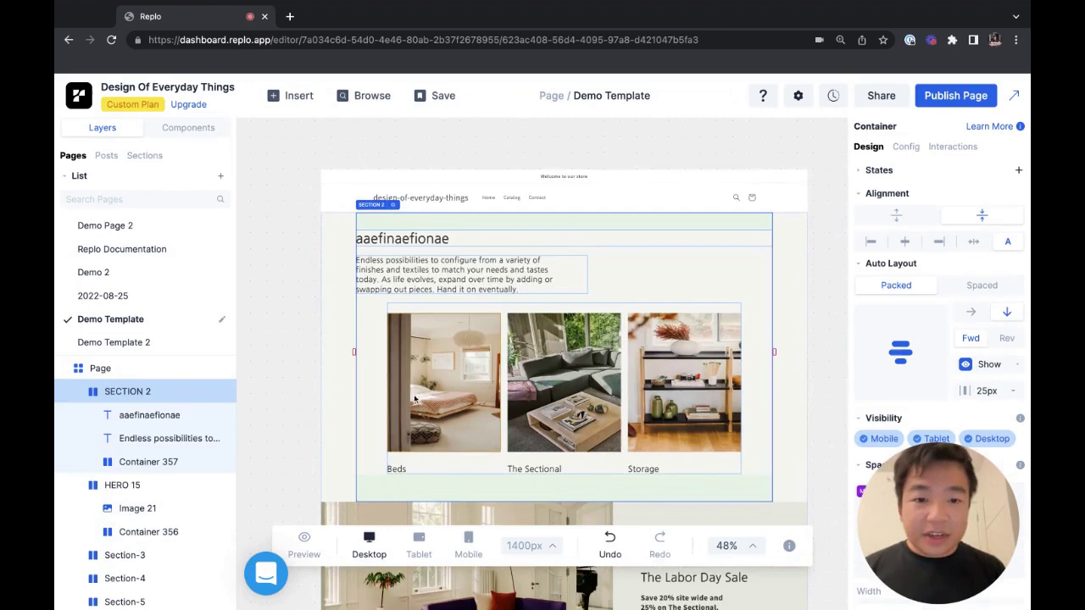
{"action": "scroll", "coordinate": [592, 308], "scroll_direction": "down", "scroll_amount": 4}
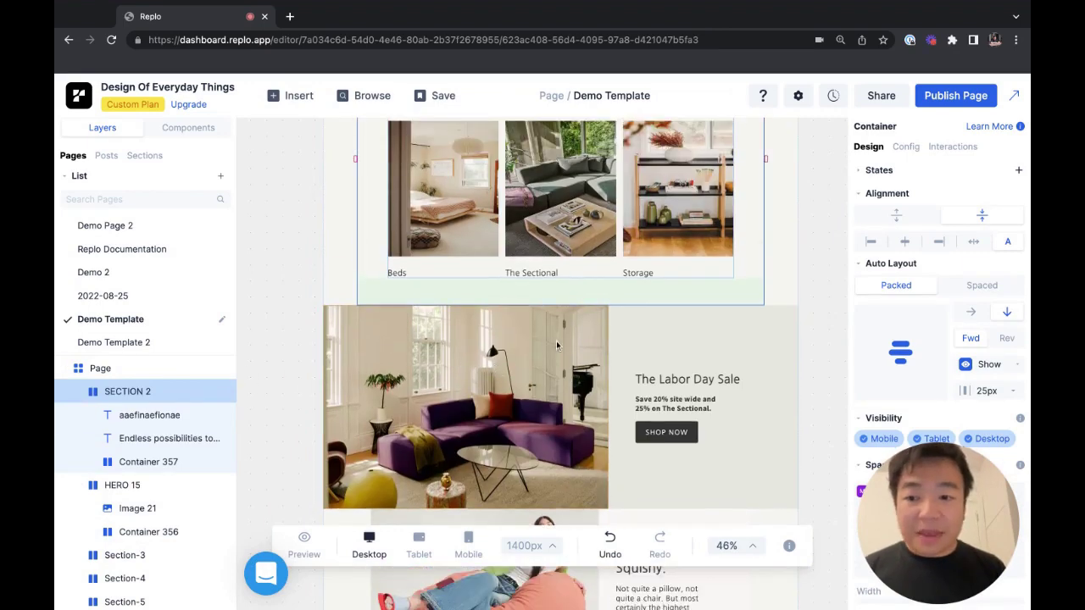
- Duplicate the intro section with Cmd+D, then undo both duplicates
{"action": "key", "text": "ctrl+d"}
{"action": "key", "text": "ctrl+d"}
{"action": "scroll", "coordinate": [553, 365], "scroll_direction": "down", "scroll_amount": 3, "text": "ctrl"}
{"action": "key", "text": "ctrl+z"}
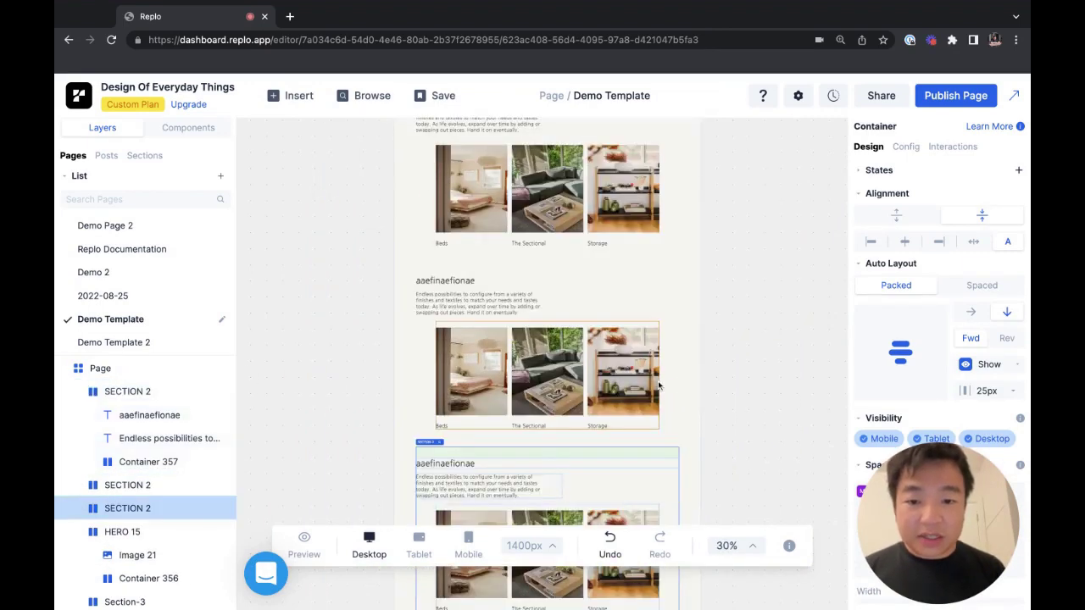
{"action": "key", "text": "ctrl+z"}
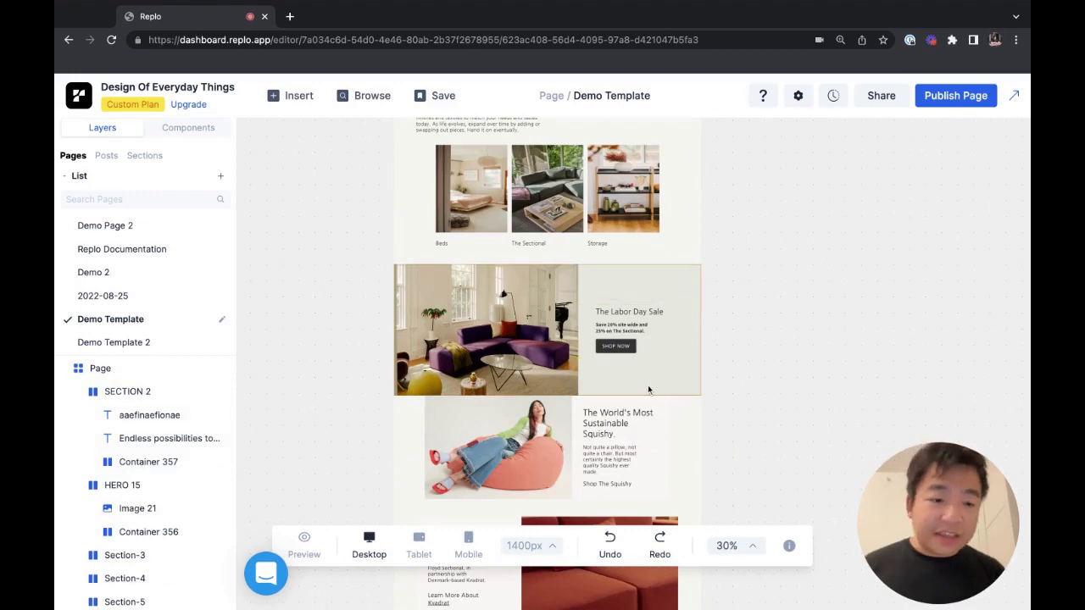
- With the Labor Day Sale hero selected, bring up the Components library of basic blocks
{"action": "left_click", "coordinate": [648, 387]}
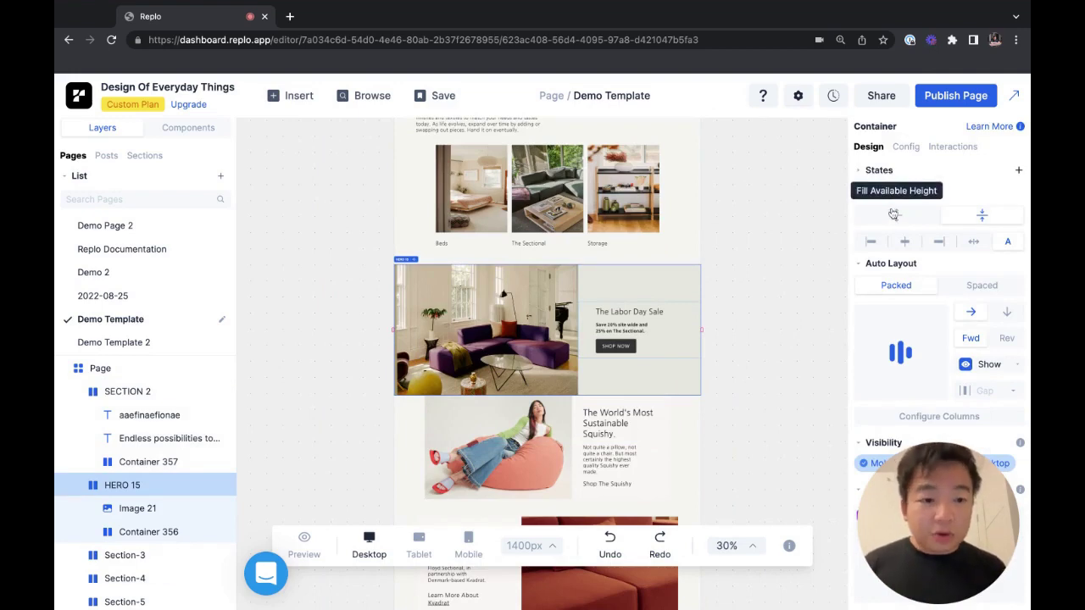
{"action": "left_click", "coordinate": [174, 134]}
{"action": "scroll", "coordinate": [165, 320], "scroll_direction": "down", "scroll_amount": 2}
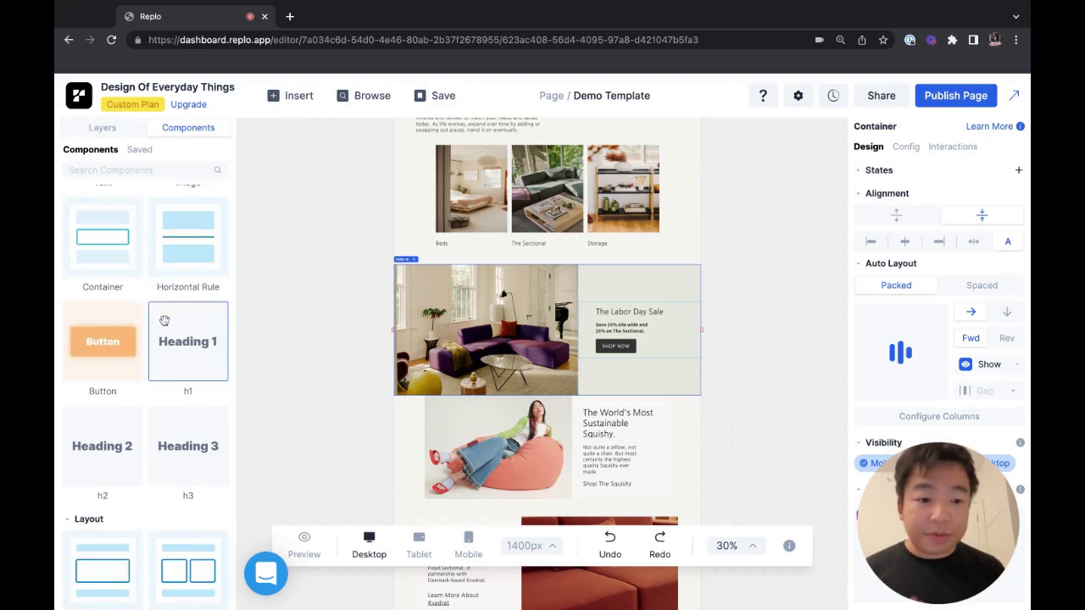
{"action": "scroll", "coordinate": [164, 320], "scroll_direction": "up", "scroll_amount": 2}
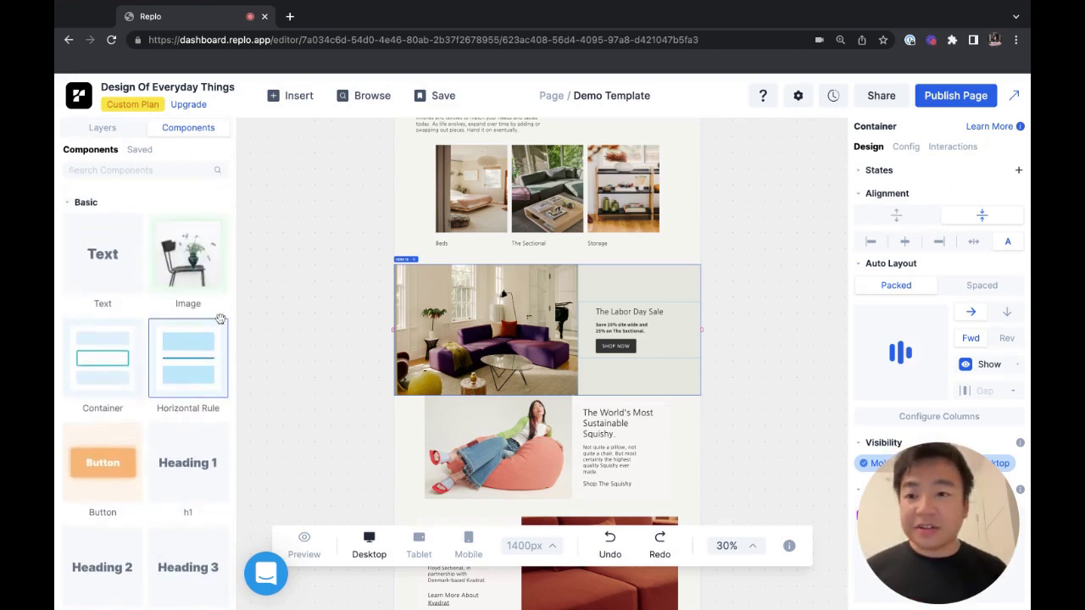
- Browse the section gallery, filter it to Comparison, and pick Comparison 1
{"action": "left_click", "coordinate": [380, 99]}
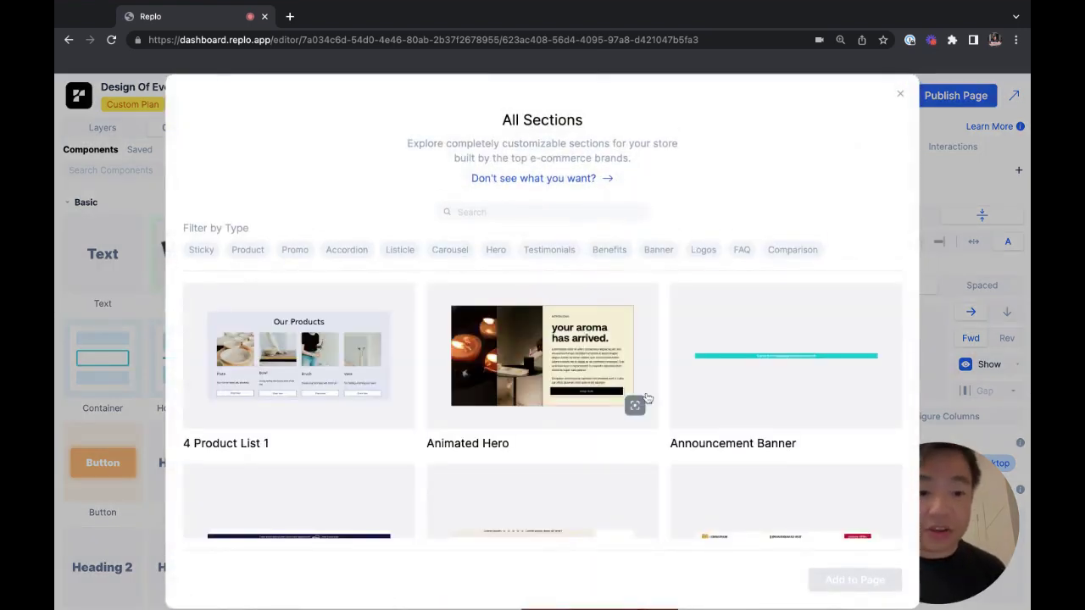
{"action": "scroll", "coordinate": [630, 407], "scroll_direction": "down", "scroll_amount": 2}
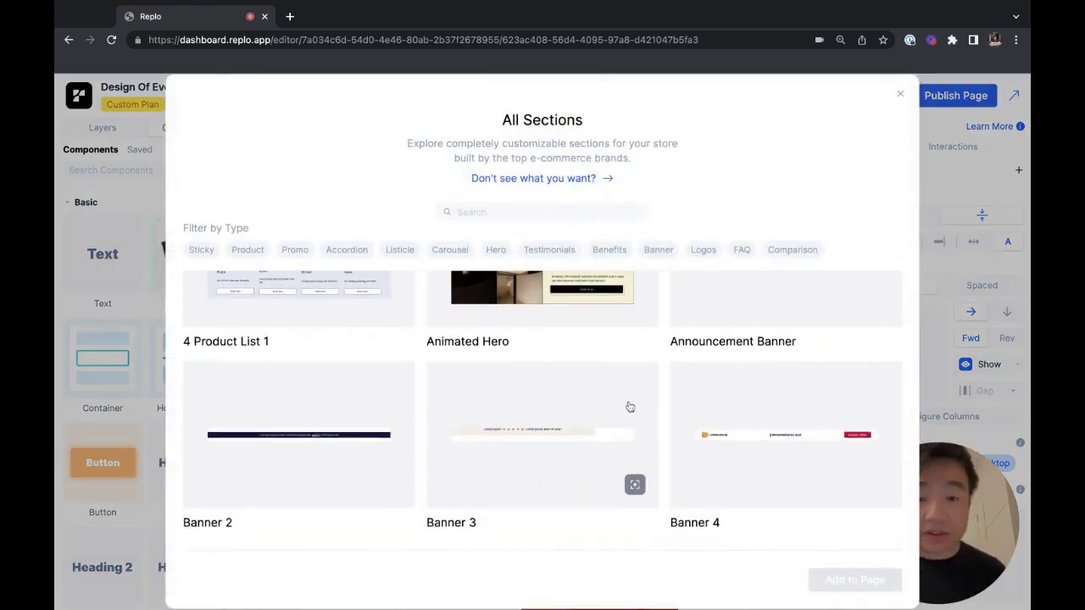
{"action": "left_click", "coordinate": [248, 251]}
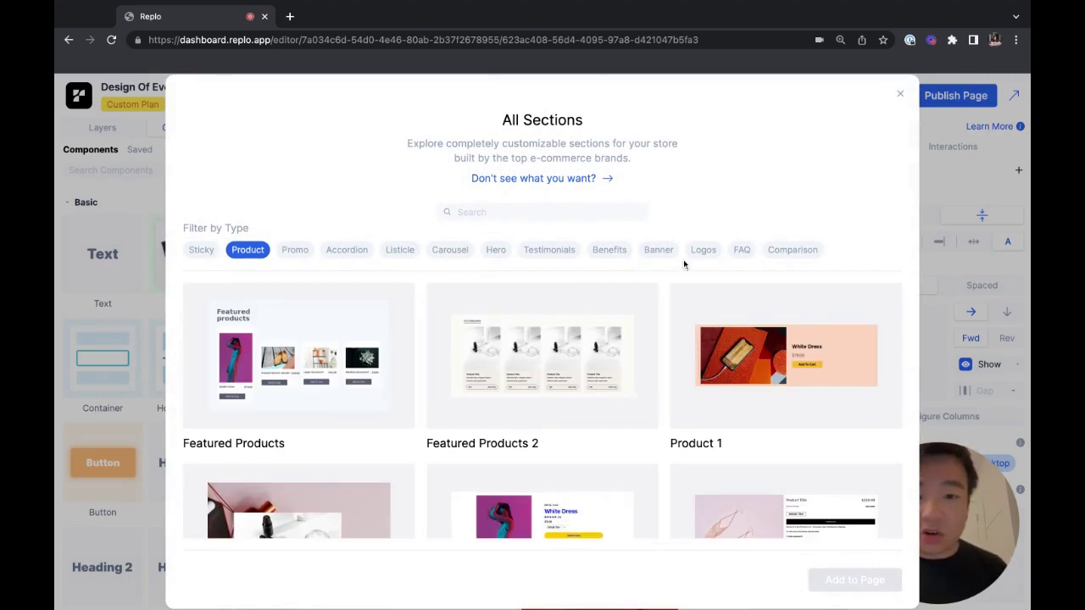
{"action": "left_click", "coordinate": [772, 251]}
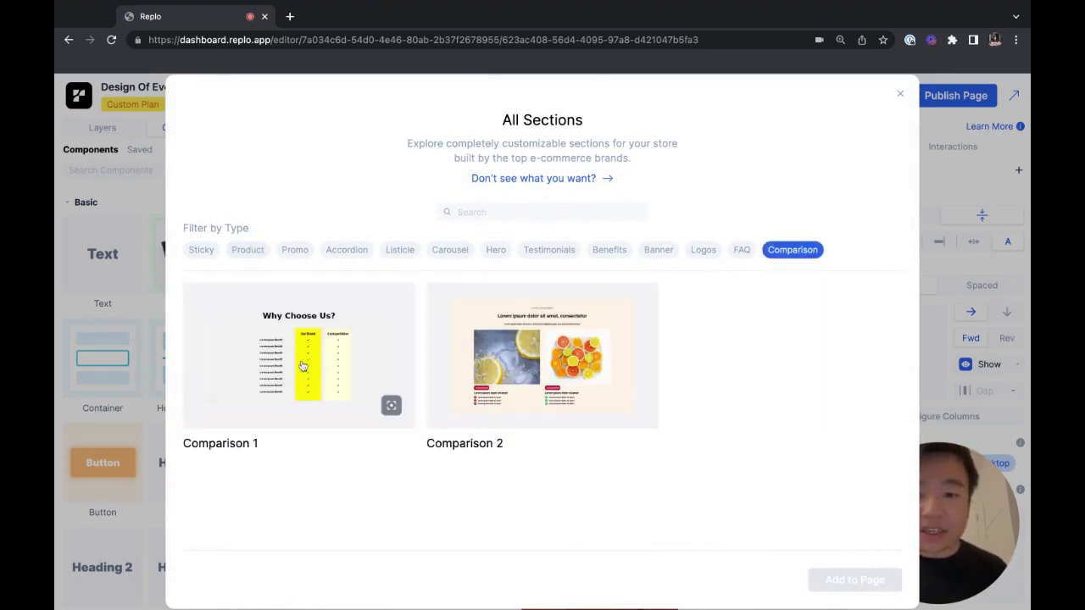
{"action": "left_click", "coordinate": [339, 364]}
- Add Comparison 1 to the page, then duplicate it, test-edit the copy, and delete the copy
{"action": "left_click", "coordinate": [855, 580]}
{"action": "scroll", "coordinate": [712, 382], "scroll_direction": "down", "scroll_amount": 1}
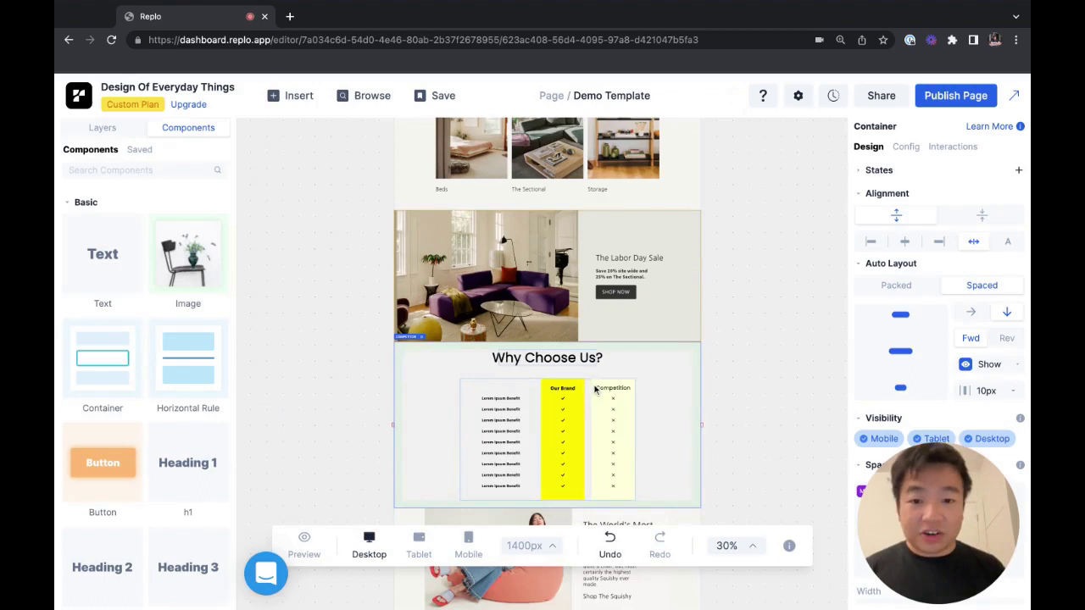
{"action": "key", "text": "ctrl+d"}
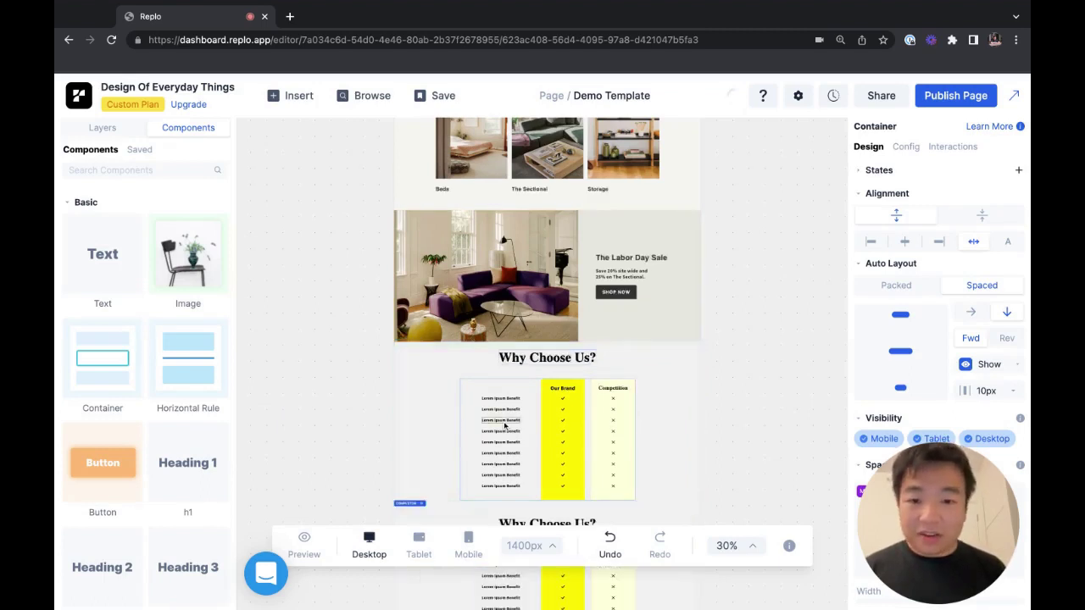
{"action": "scroll", "coordinate": [511, 423], "scroll_direction": "down", "scroll_amount": 1}
{"action": "scroll", "coordinate": [512, 424], "scroll_direction": "down", "scroll_amount": 2}
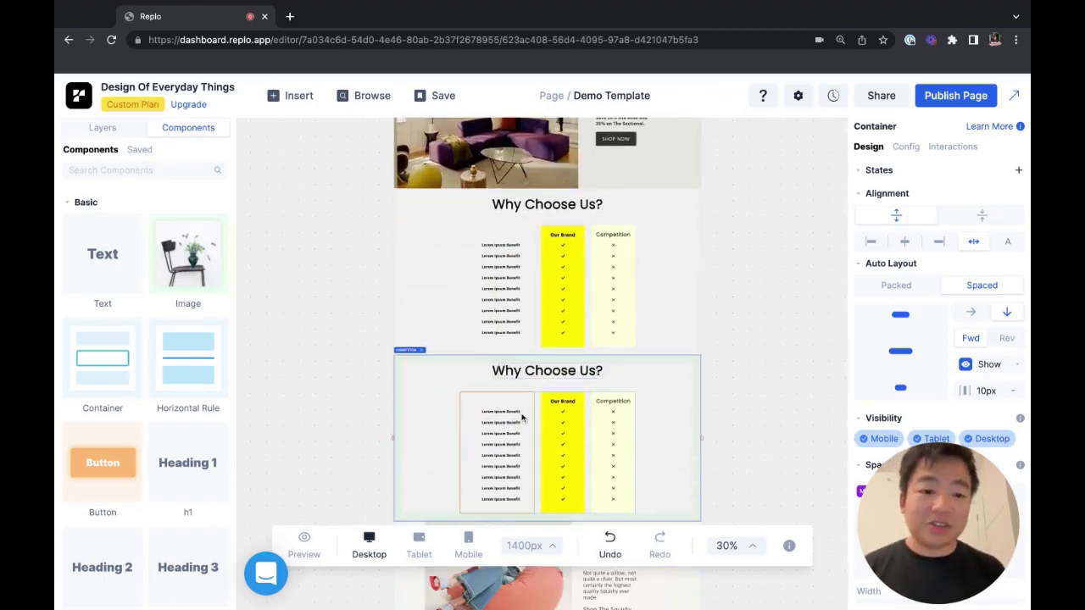
{"action": "left_click", "coordinate": [526, 373]}
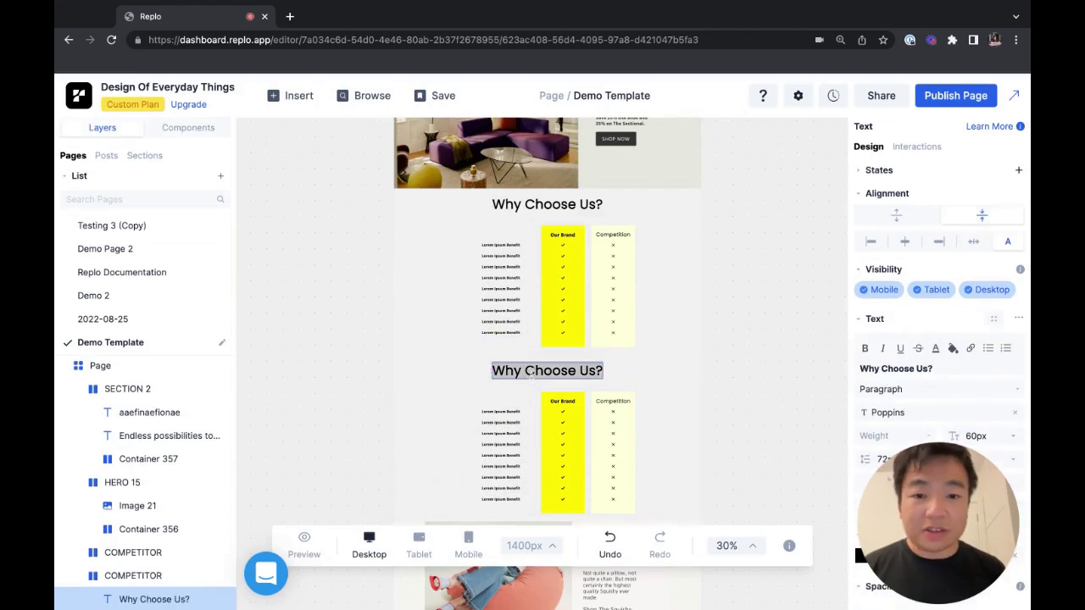
{"action": "type", "text": "aefee"}
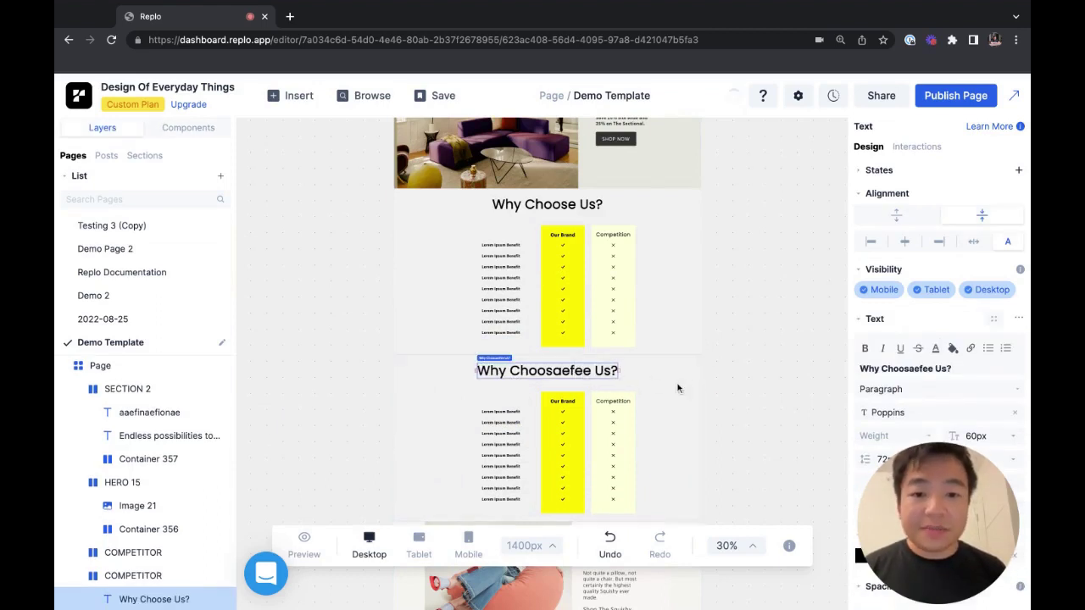
{"action": "left_click", "coordinate": [660, 388]}
{"action": "key", "text": "Delete"}
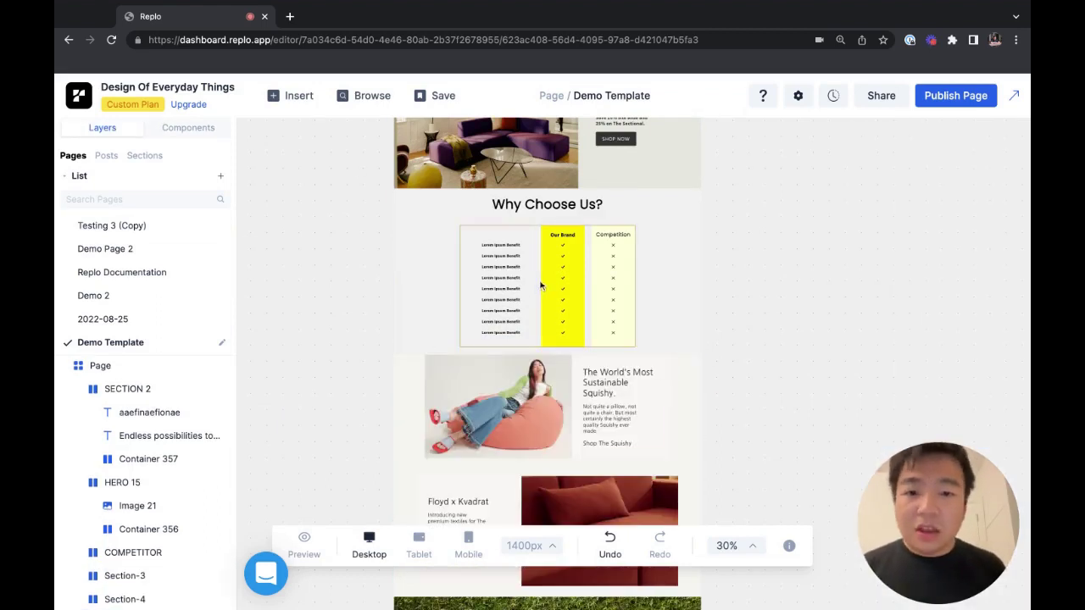
- Search components for 'product' and place a Product block below 'Why Choose Us?'
{"action": "left_click", "coordinate": [201, 133]}
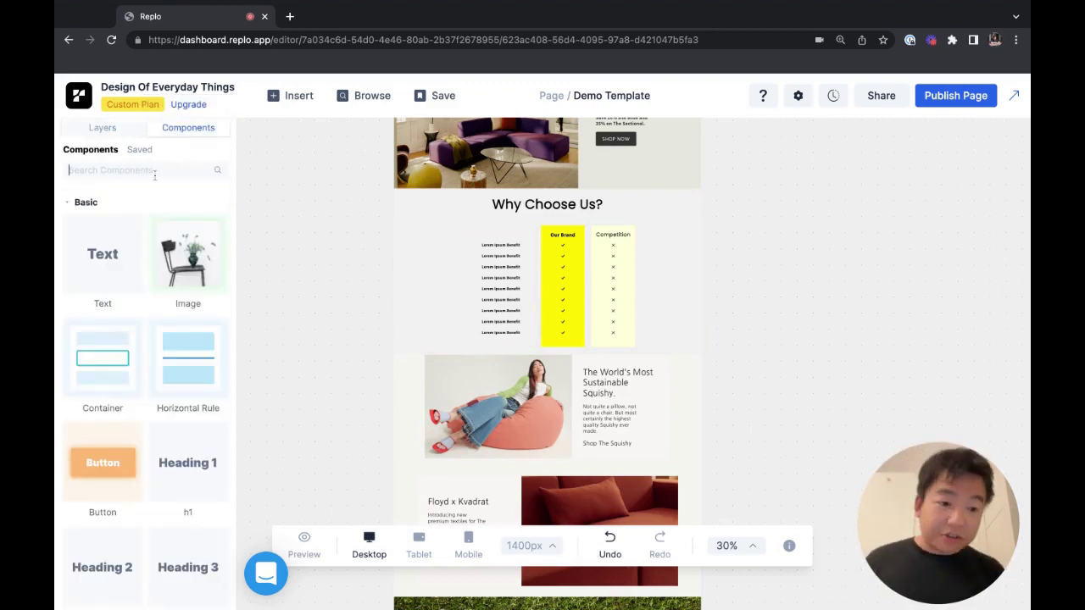
{"action": "type", "text": "product"}
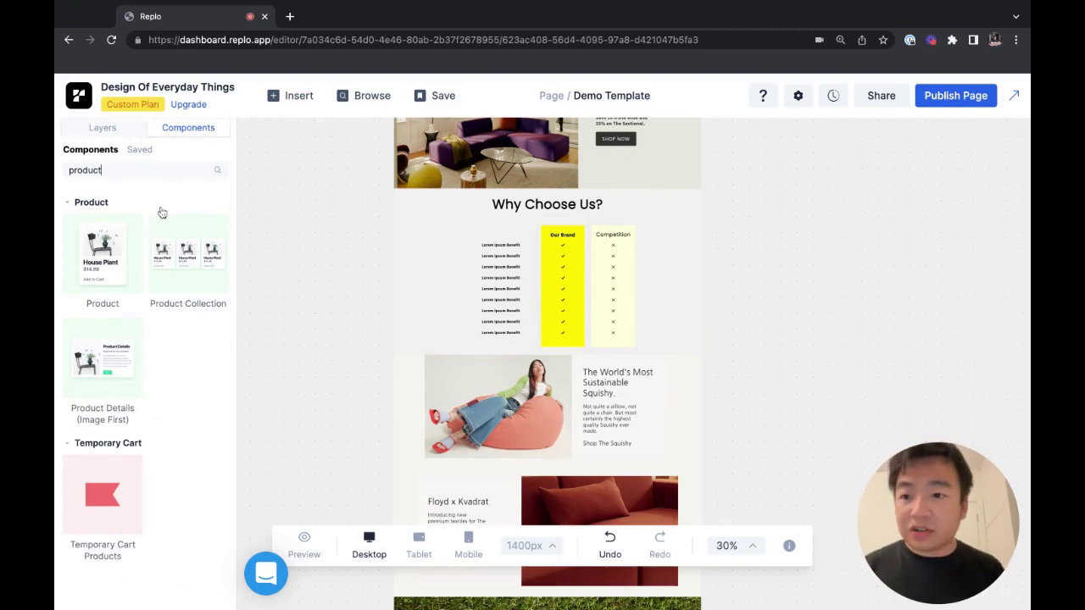
{"action": "left_click_drag", "start_coordinate": [101, 255], "coordinate": [713, 387]}
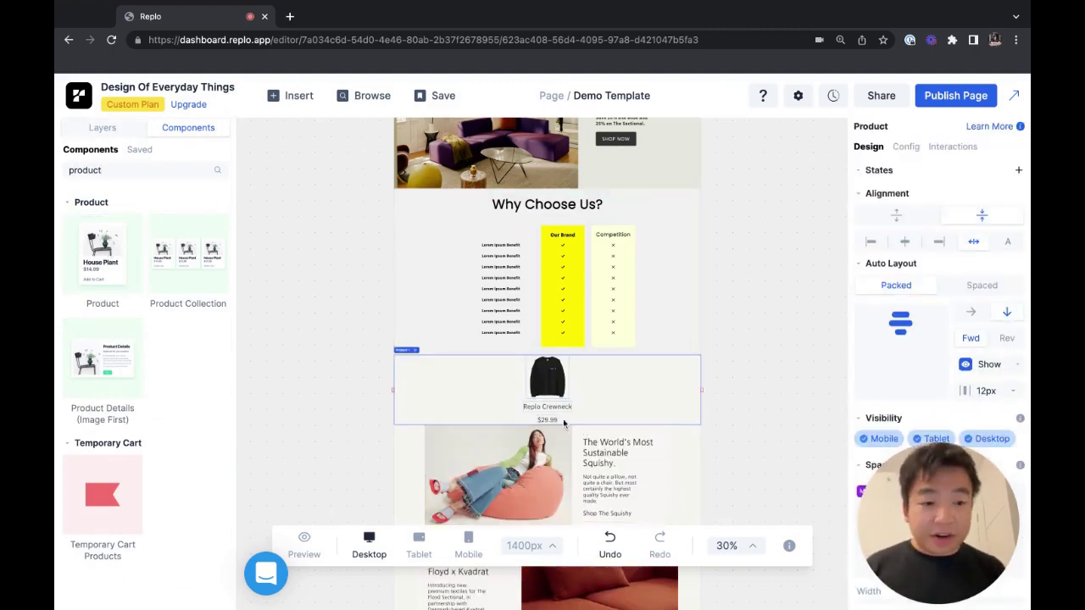
- Put the Crewneck title and price beside the image, left-aligned and vertically centred
{"action": "scroll", "coordinate": [538, 407], "scroll_direction": "up", "scroll_amount": 3}
{"action": "scroll", "coordinate": [533, 405], "scroll_direction": "up", "scroll_amount": 2}
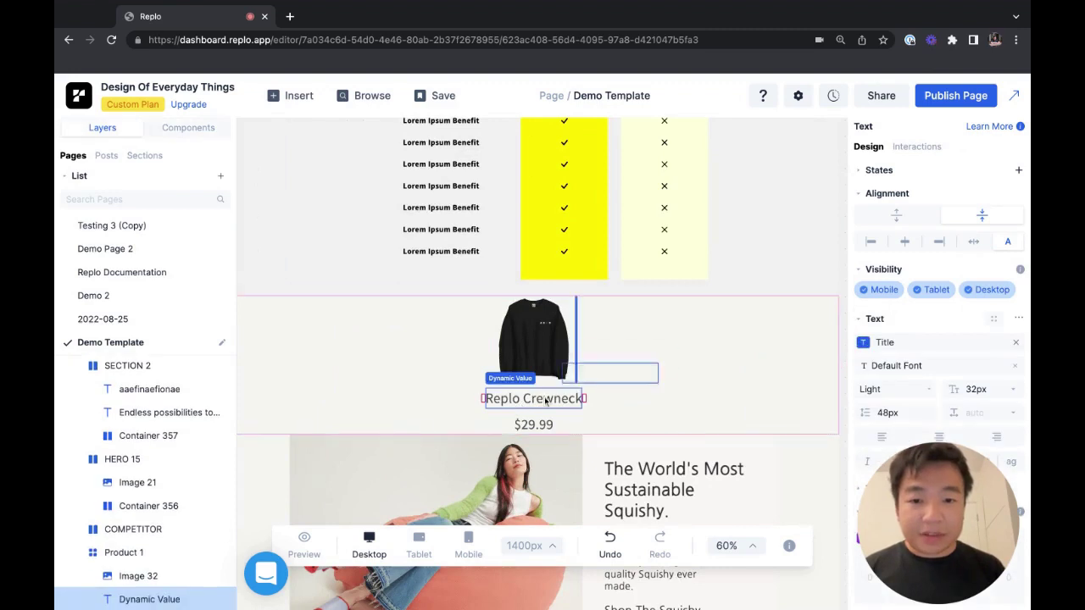
{"action": "left_click_drag", "start_coordinate": [533, 405], "coordinate": [585, 365]}
{"action": "left_click_drag", "start_coordinate": [545, 400], "coordinate": [381, 356]}
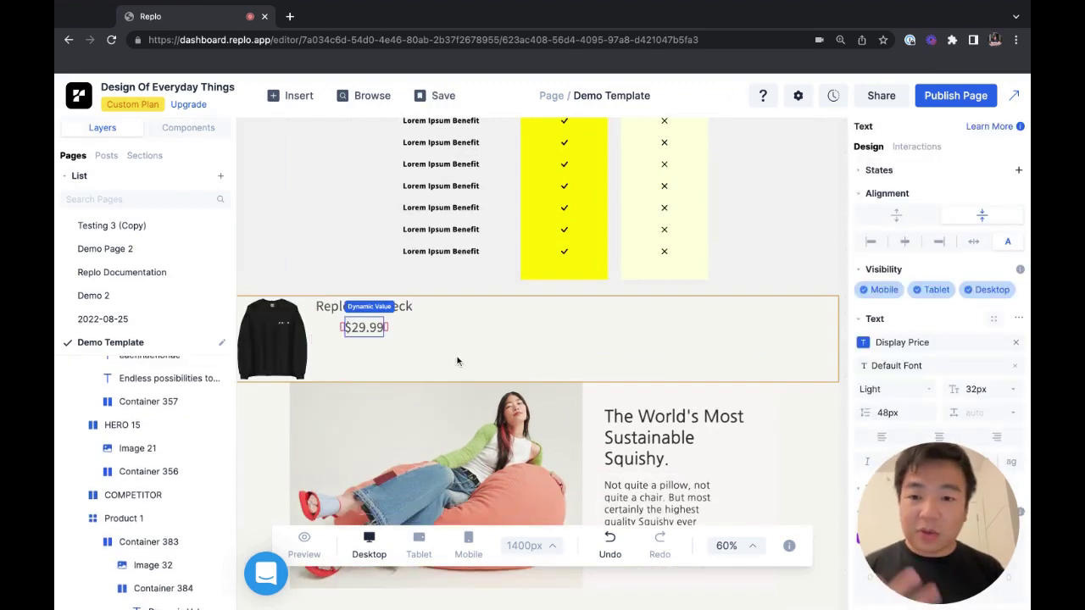
{"action": "left_click", "coordinate": [812, 336]}
{"action": "left_click", "coordinate": [869, 353]}
{"action": "type", "text": "20"}
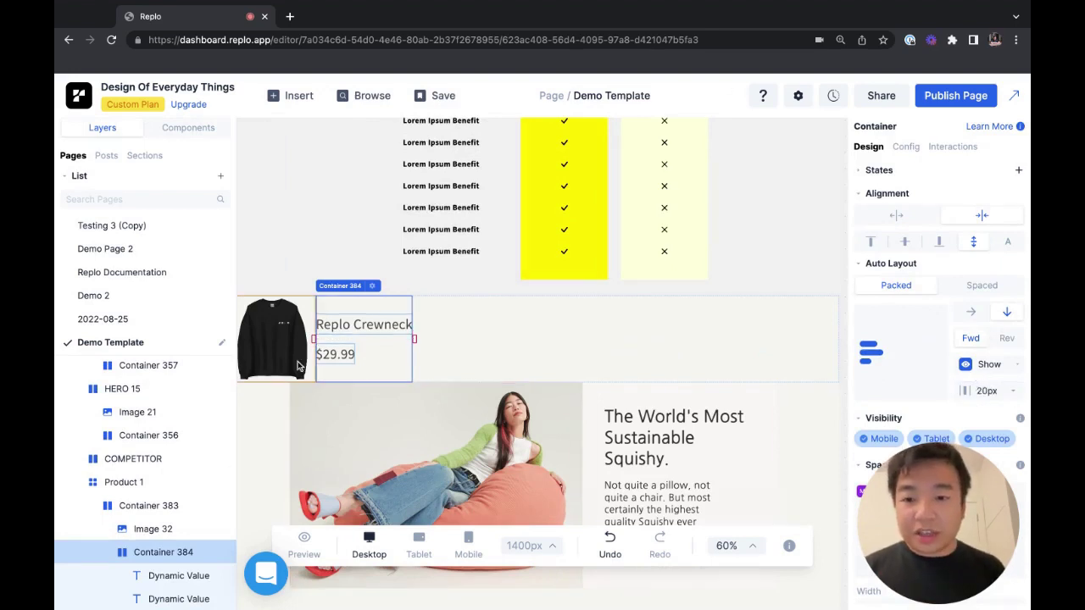
- Enlarge the product image and set a 20px gap between image and text column
{"action": "left_click", "coordinate": [301, 360]}
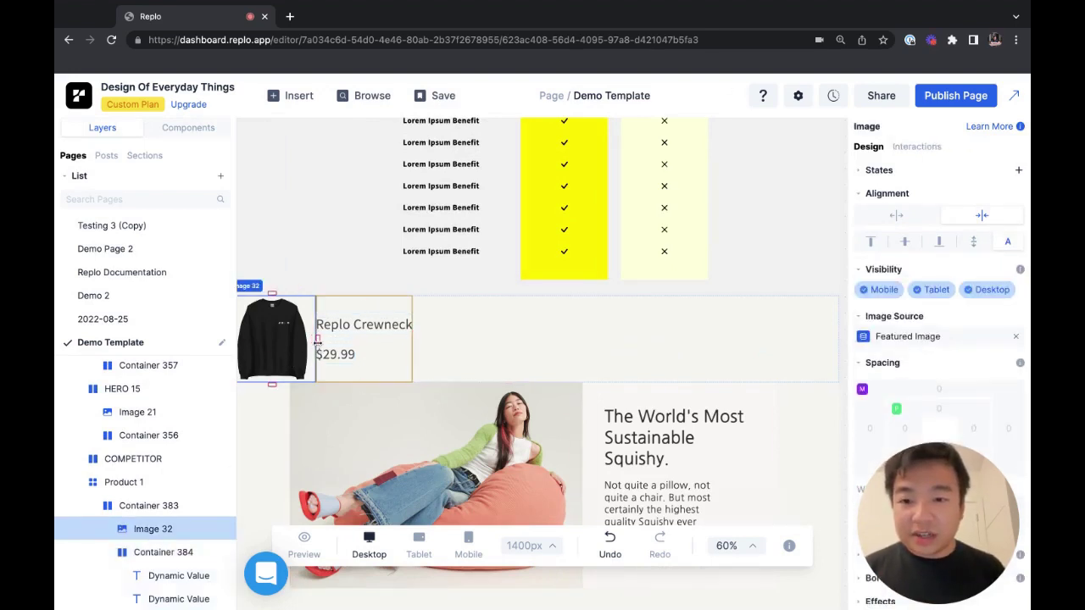
{"action": "left_click_drag", "start_coordinate": [317, 341], "coordinate": [378, 373]}
{"action": "left_click", "coordinate": [470, 363]}
{"action": "left_click", "coordinate": [821, 368]}
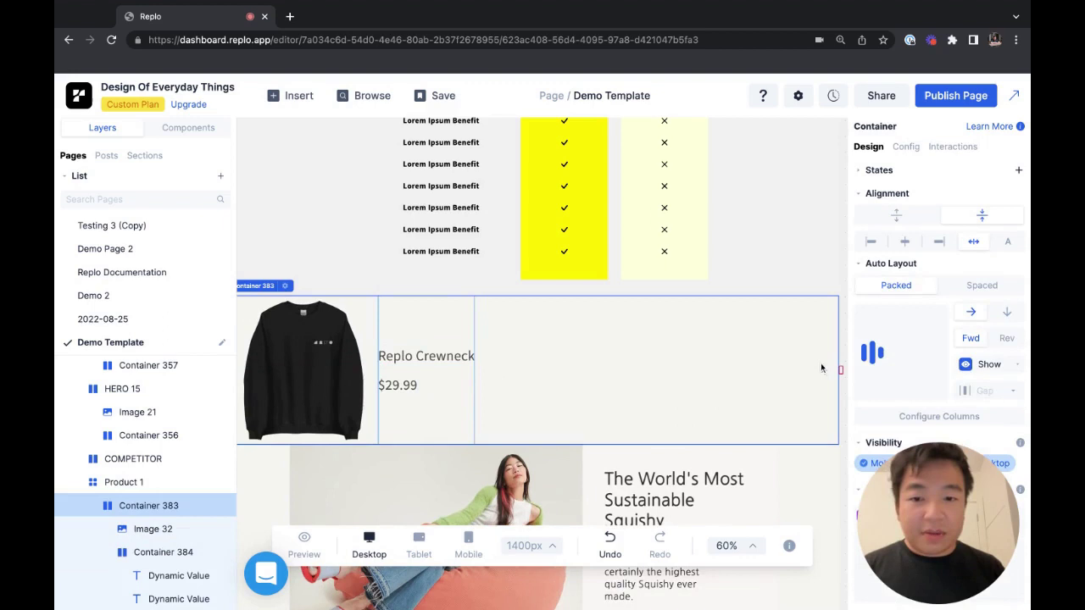
{"action": "left_click", "coordinate": [988, 390]}
{"action": "type", "text": "20"}
{"action": "key", "text": "Return"}
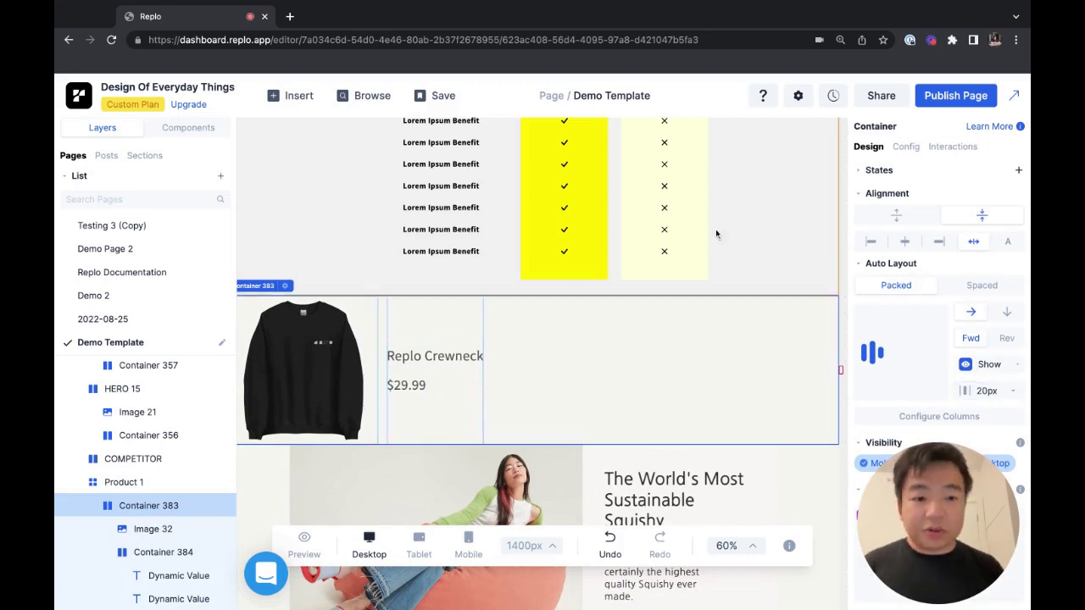
- Add an Add To Cart button below the price and a size Option List under the title
{"action": "left_click", "coordinate": [189, 127]}
{"action": "type", "text": "add"}
{"action": "left_click_drag", "start_coordinate": [103, 254], "coordinate": [448, 415]}
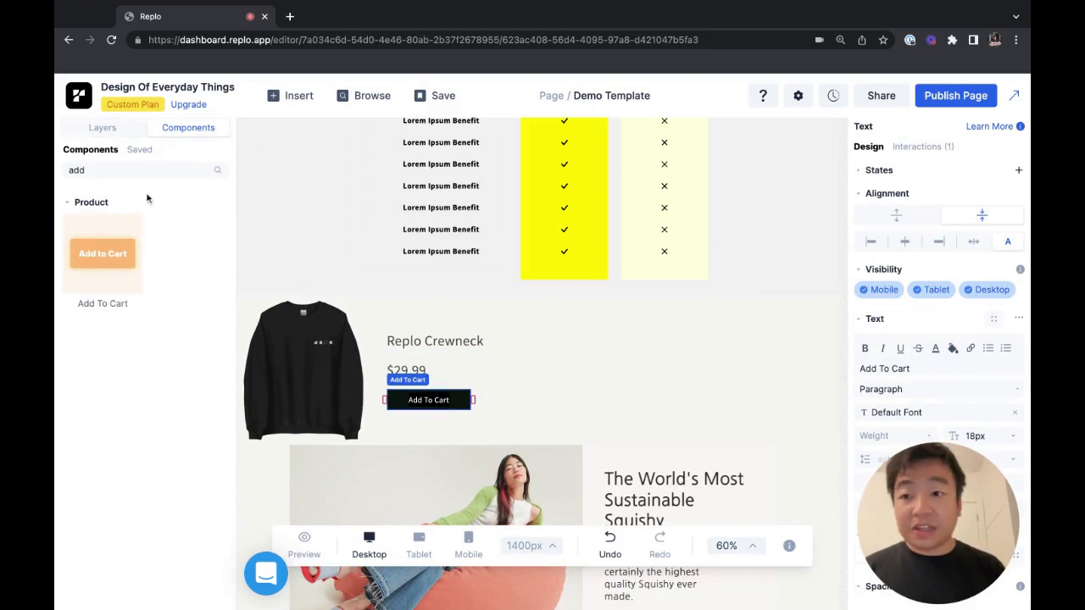
{"action": "type", "text": "option"}
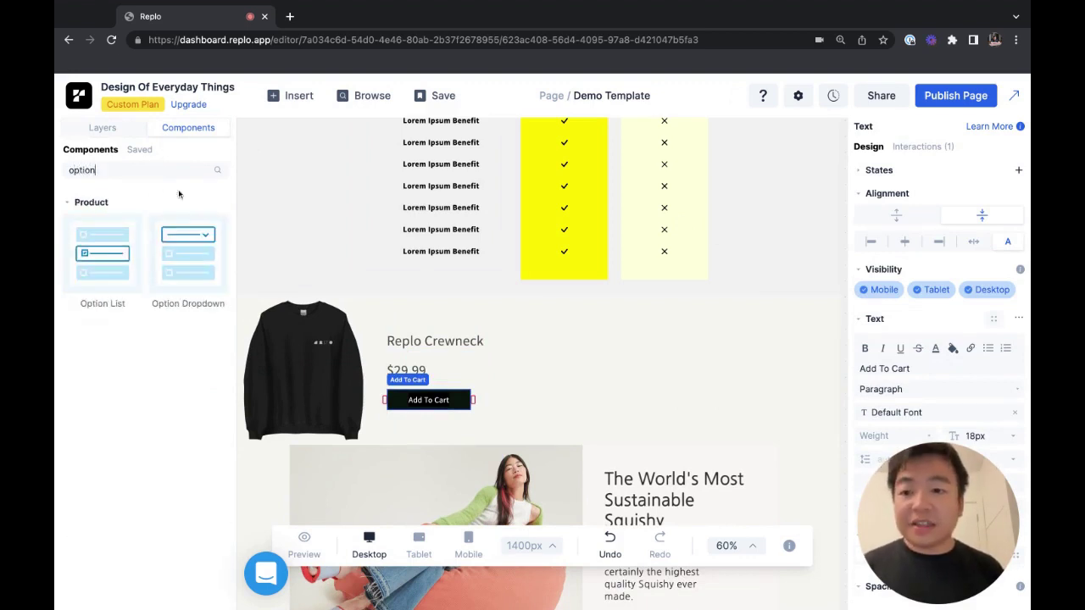
{"action": "left_click_drag", "start_coordinate": [102, 253], "coordinate": [432, 354]}
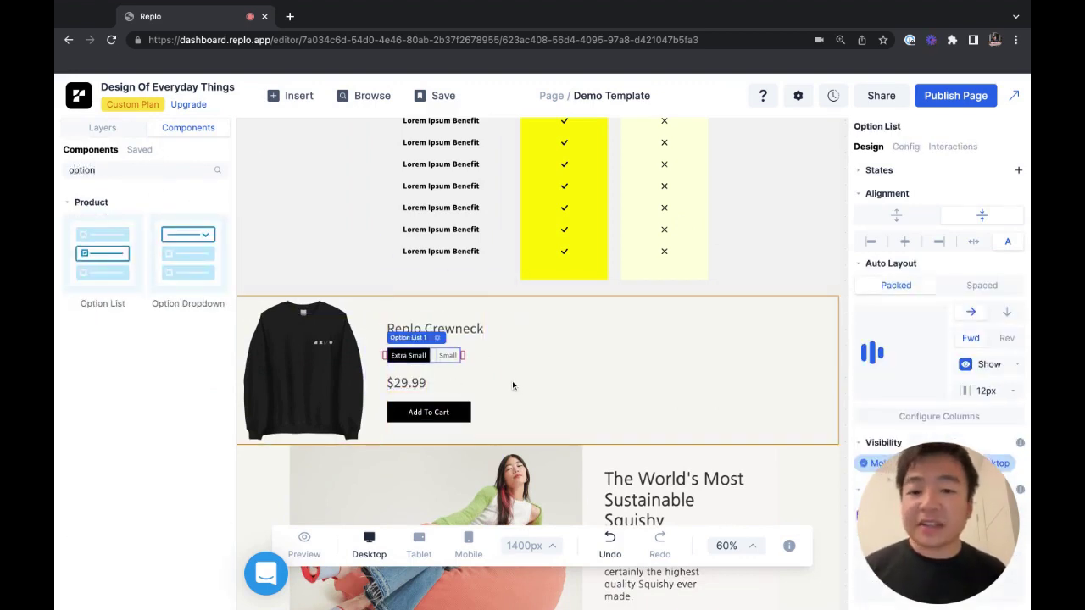
{"action": "left_click", "coordinate": [495, 377]}
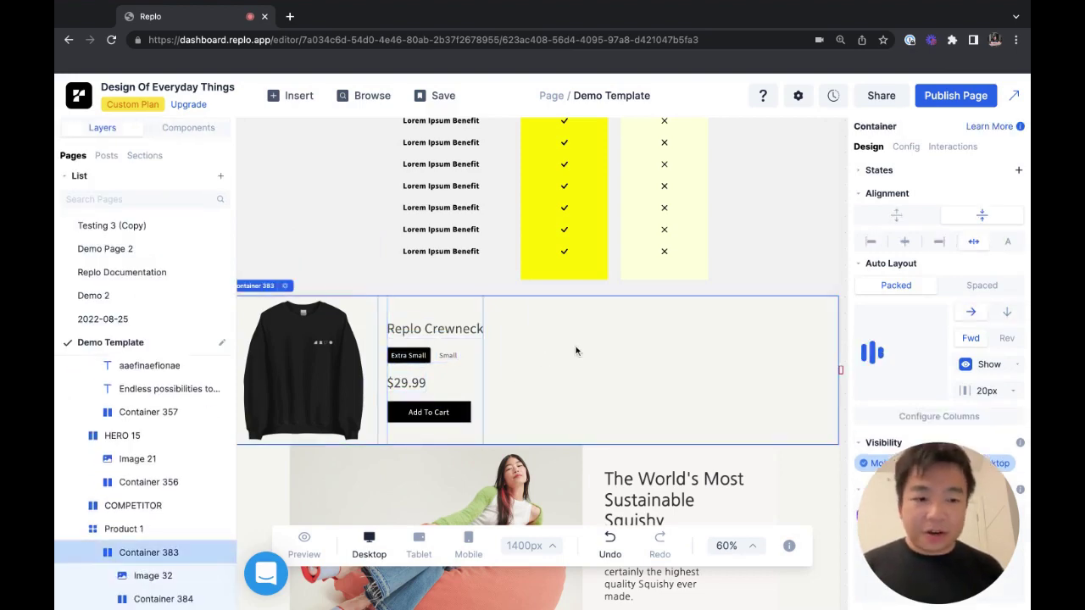
{"action": "scroll", "coordinate": [504, 376], "scroll_direction": "down", "scroll_amount": 5}
{"action": "scroll", "coordinate": [505, 376], "scroll_direction": "up", "scroll_amount": 5}
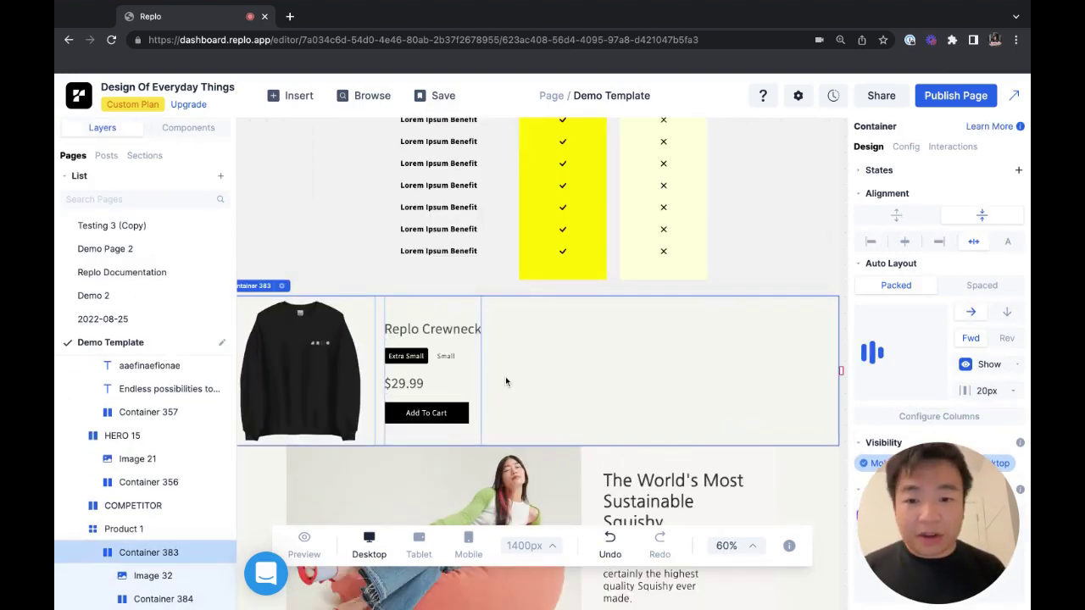
- Open Product 1's product list and preview Bomber Jacket, Enamel Mug, Beanie and Tote
{"action": "left_click", "coordinate": [124, 528]}
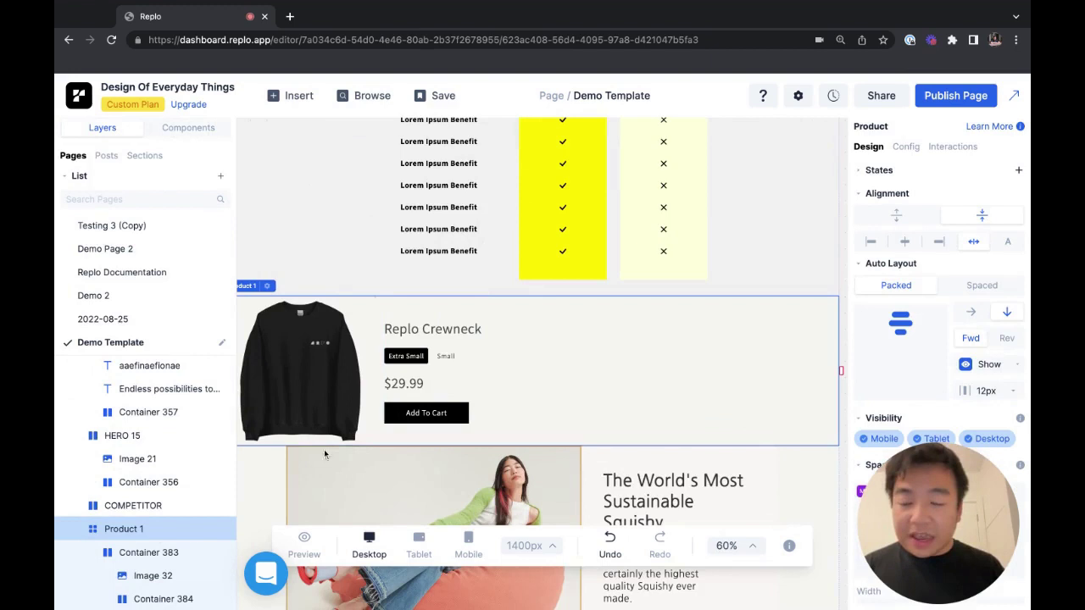
{"action": "left_click", "coordinate": [906, 146]}
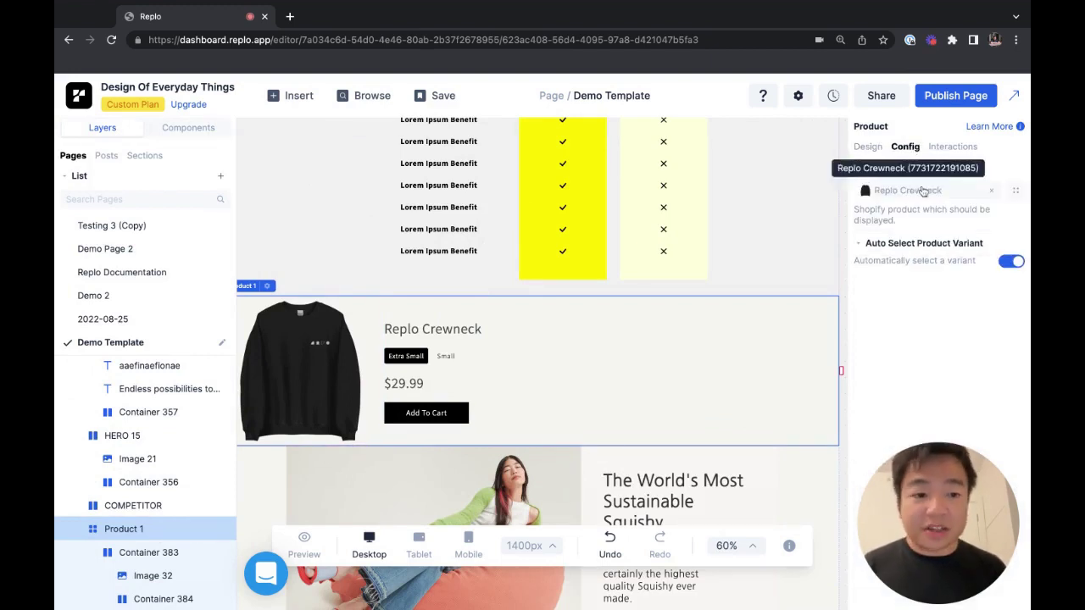
{"action": "left_click", "coordinate": [921, 190]}
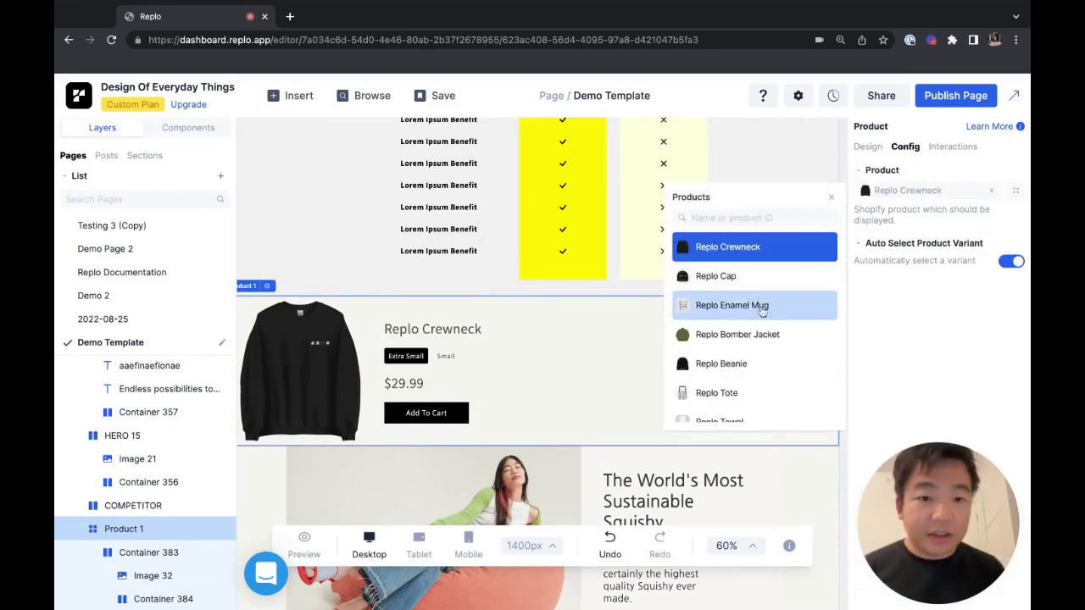
{"action": "left_click", "coordinate": [754, 334]}
{"action": "left_click", "coordinate": [757, 308]}
{"action": "left_click", "coordinate": [763, 363]}
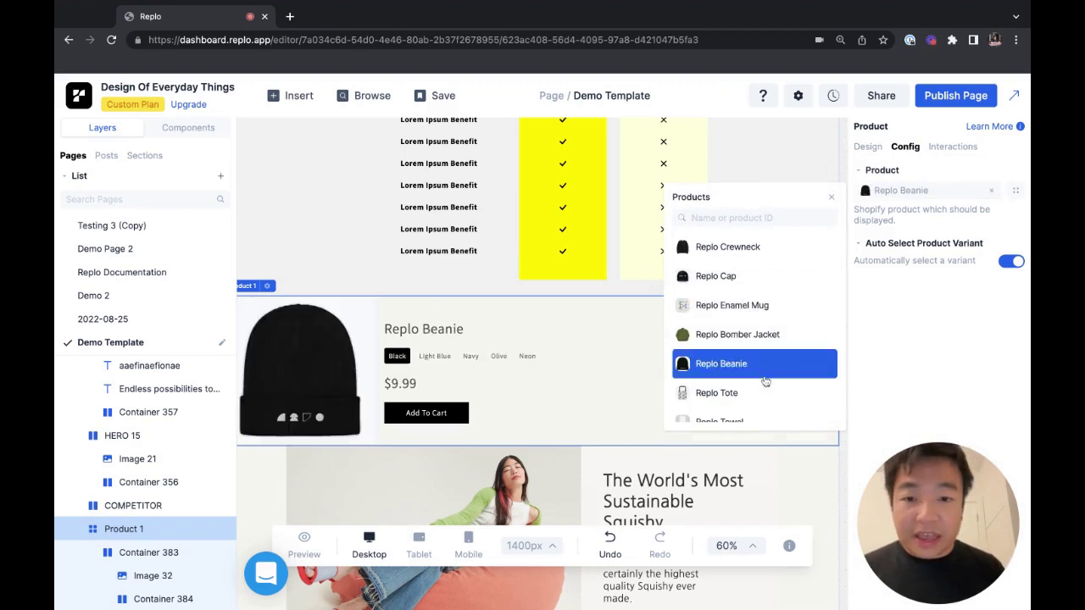
{"action": "left_click", "coordinate": [765, 392]}
- Settle on the Replo Cap as the block's product and close the list
{"action": "left_click", "coordinate": [770, 364]}
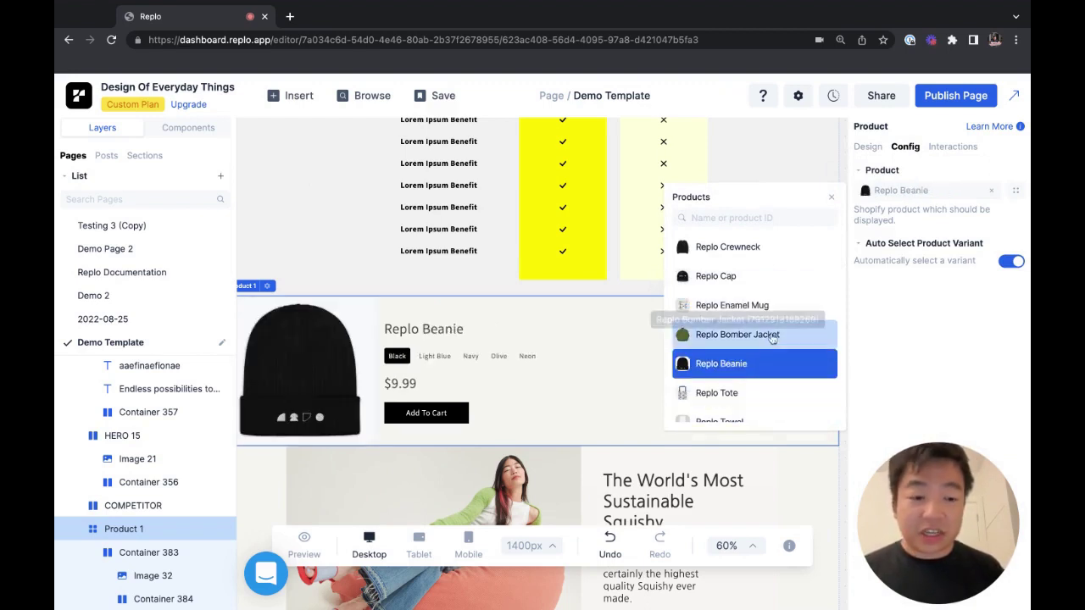
{"action": "left_click", "coordinate": [771, 334]}
{"action": "left_click", "coordinate": [773, 305]}
{"action": "left_click", "coordinate": [774, 286]}
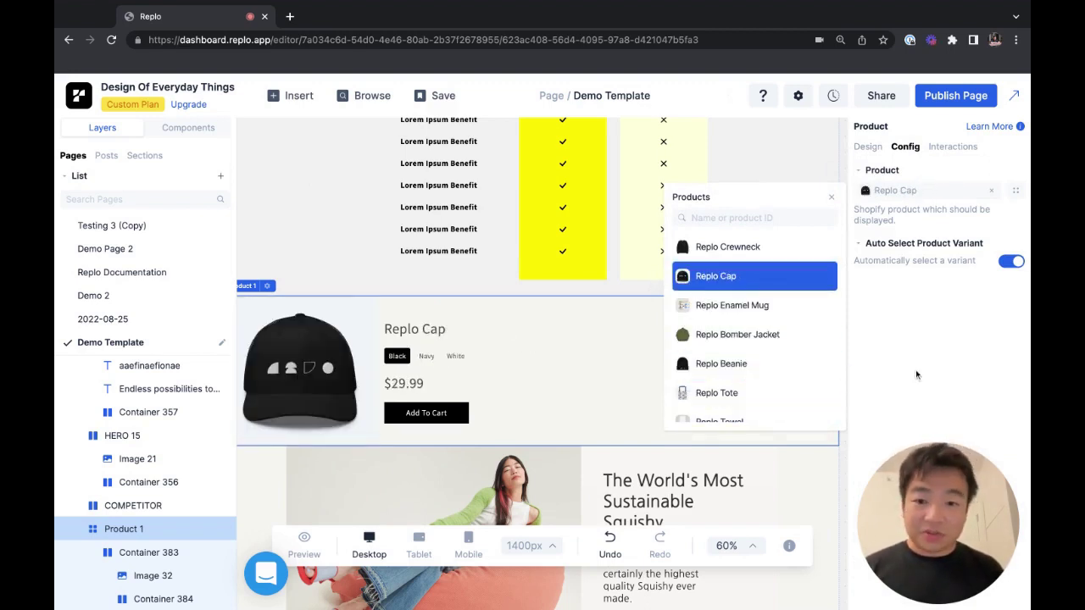
{"action": "left_click", "coordinate": [472, 392]}
{"action": "left_click", "coordinate": [428, 414]}
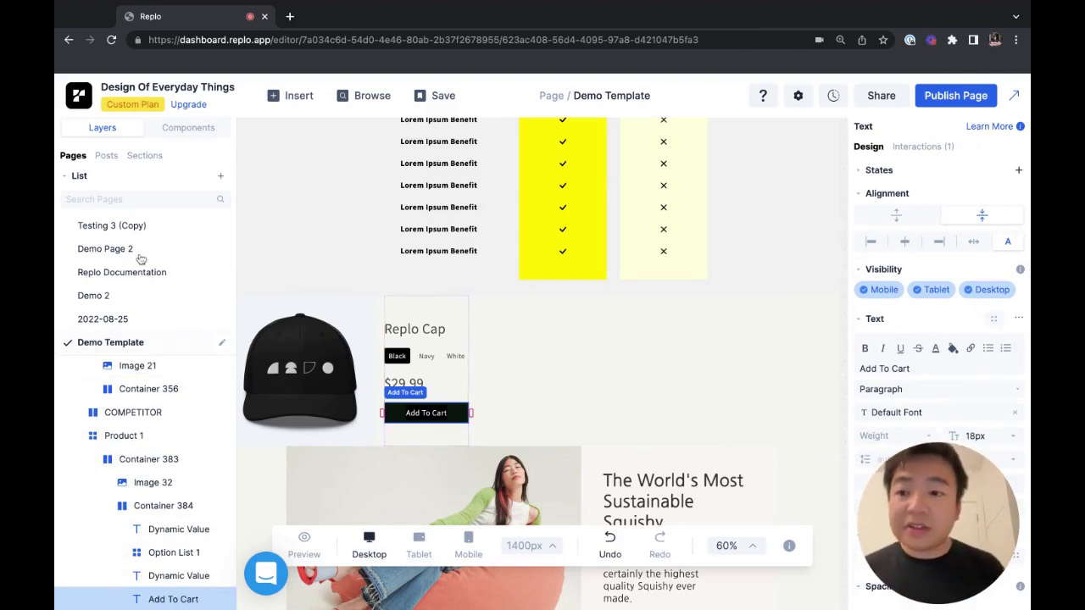
{"action": "left_click", "coordinate": [563, 353]}
{"action": "right_click", "coordinate": [533, 361]}
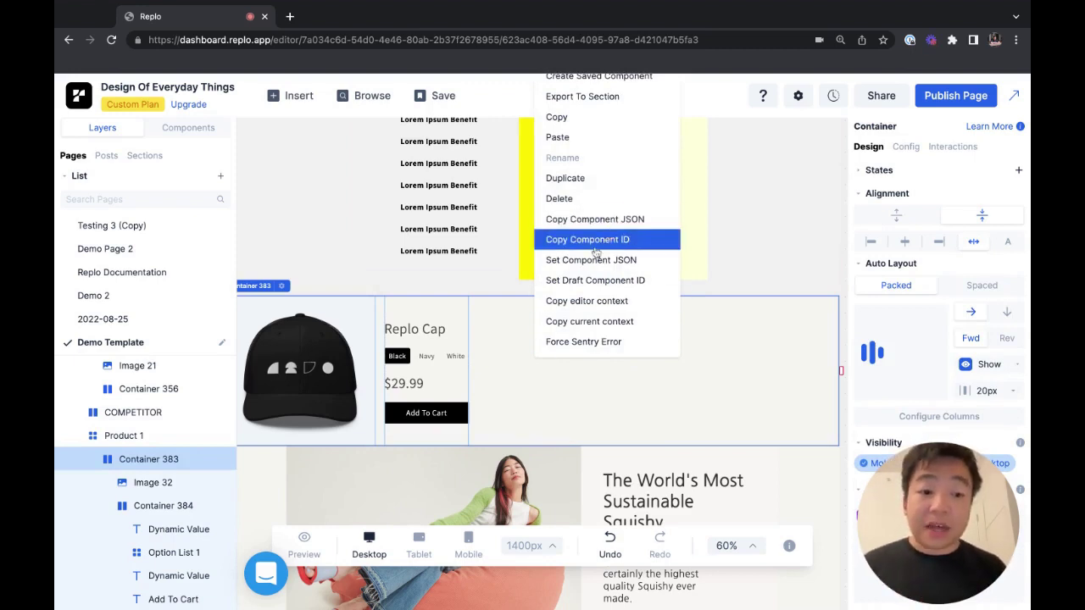
{"action": "left_click", "coordinate": [483, 372]}
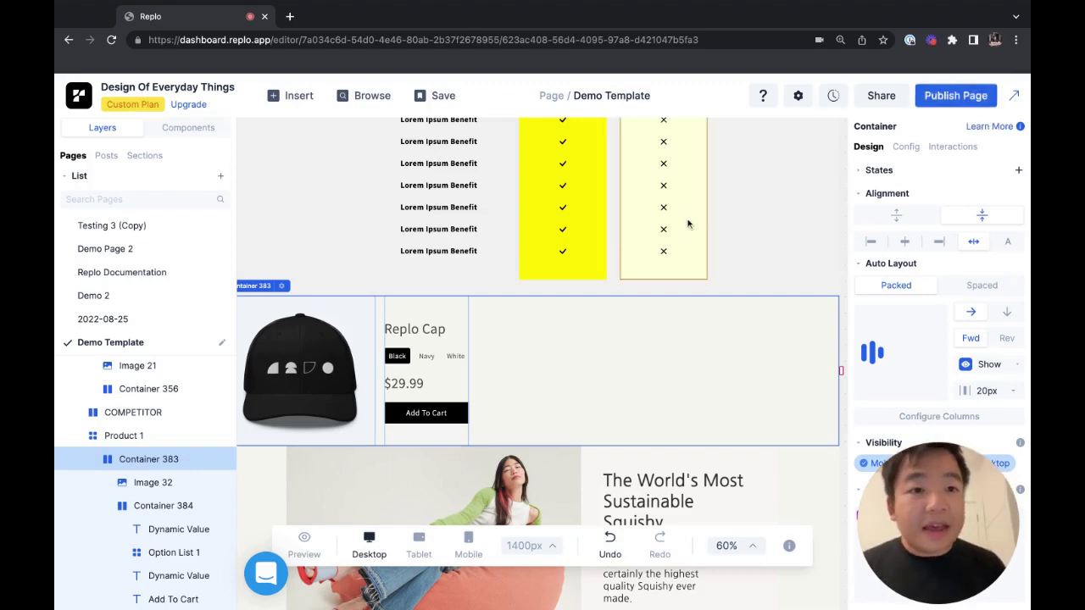
- Scroll down past the product row to reach the Our Commitment section
{"action": "scroll", "coordinate": [664, 303], "scroll_direction": "down", "scroll_amount": 1}
{"action": "scroll", "coordinate": [664, 303], "scroll_direction": "down", "scroll_amount": 5}
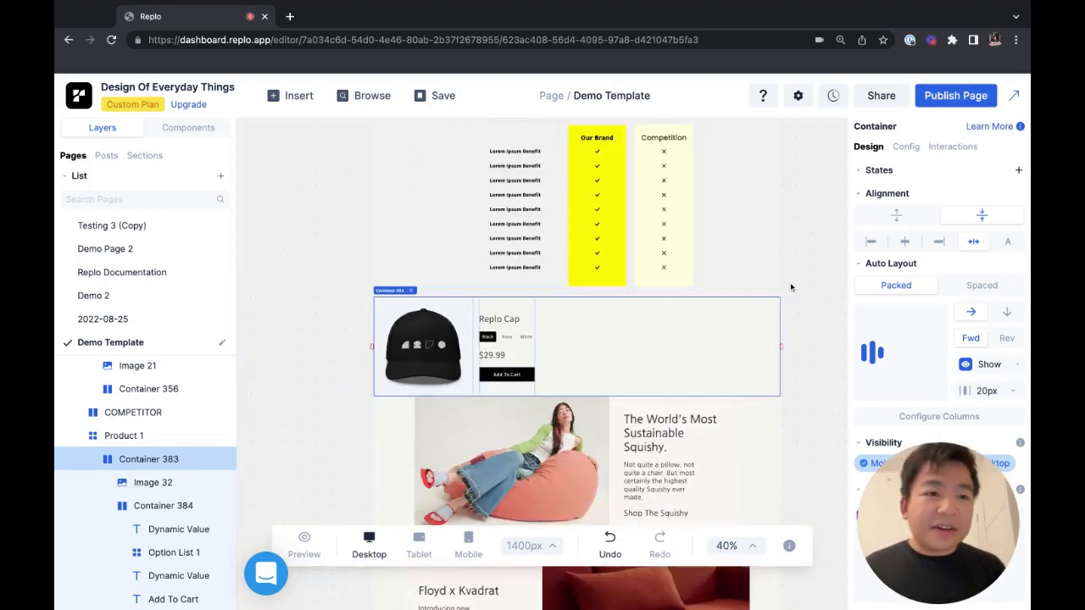
{"action": "scroll", "coordinate": [683, 398], "scroll_direction": "up", "scroll_amount": 3}
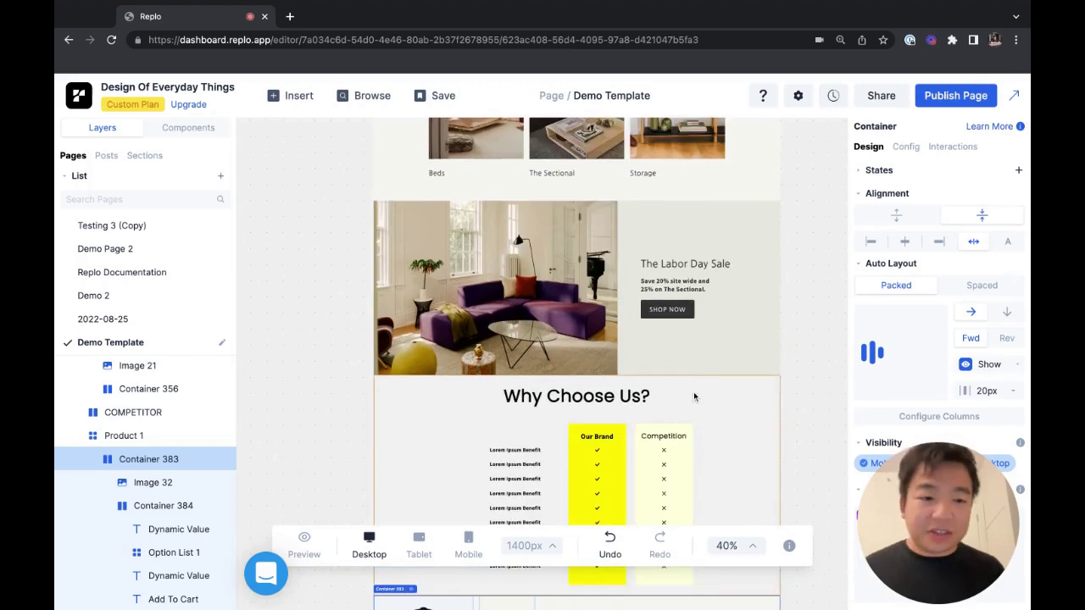
{"action": "scroll", "coordinate": [693, 395], "scroll_direction": "down", "scroll_amount": 4}
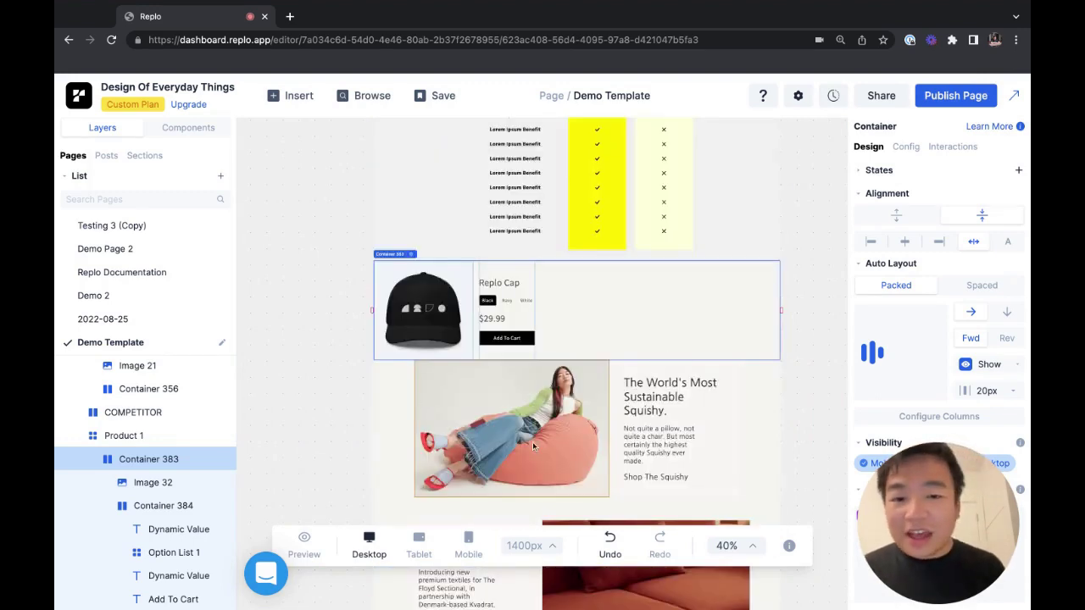
{"action": "scroll", "coordinate": [768, 445], "scroll_direction": "down", "scroll_amount": 3}
{"action": "left_click", "coordinate": [768, 445]}
{"action": "scroll", "coordinate": [768, 445], "scroll_direction": "down", "scroll_amount": 4}
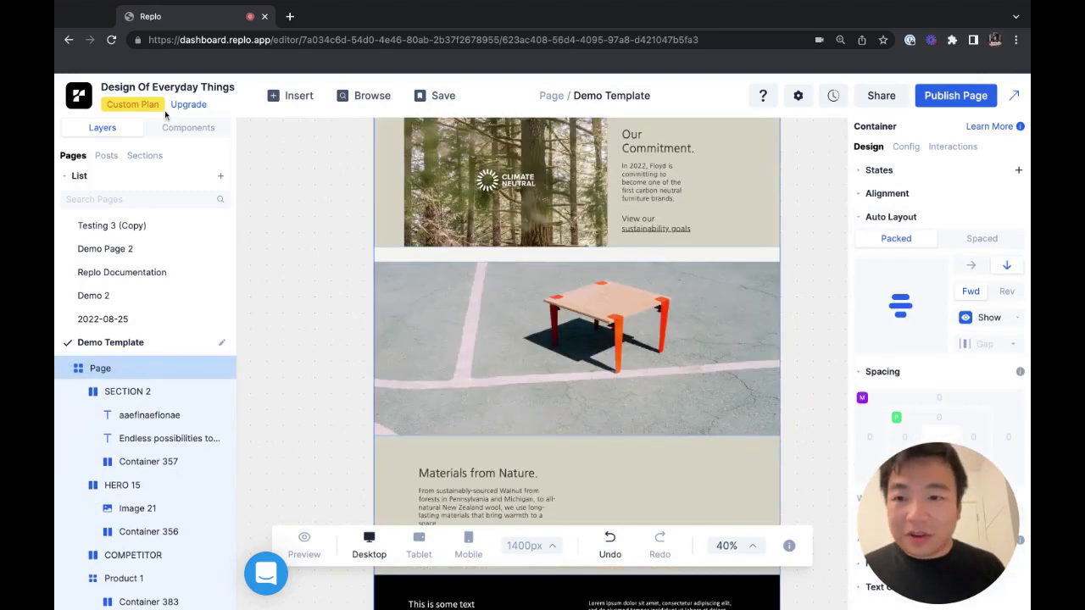
{"action": "left_click", "coordinate": [220, 176]}
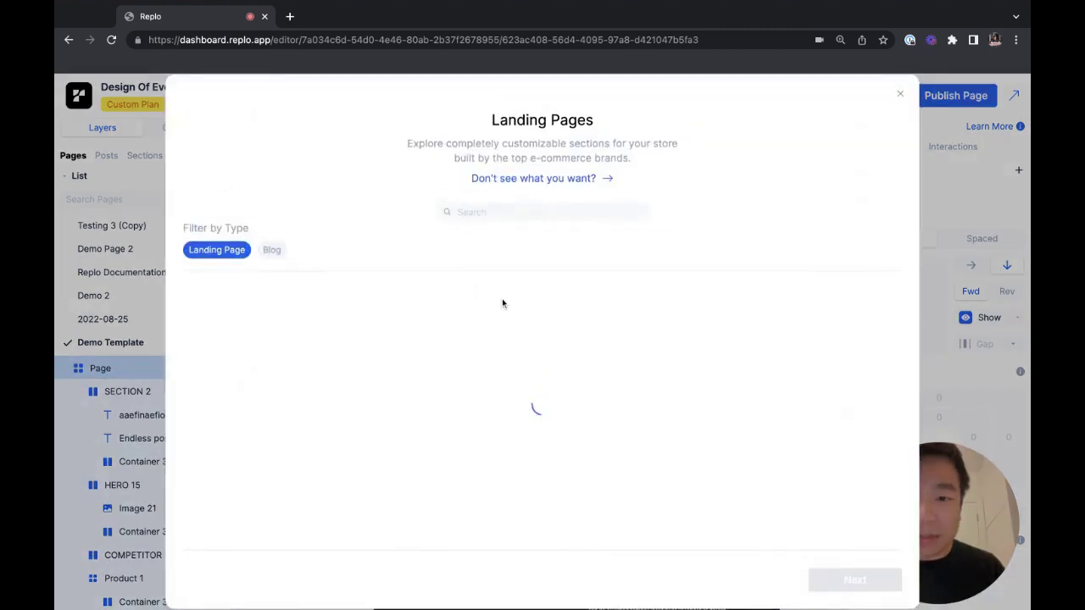
{"action": "scroll", "coordinate": [627, 383], "scroll_direction": "down", "scroll_amount": 3}
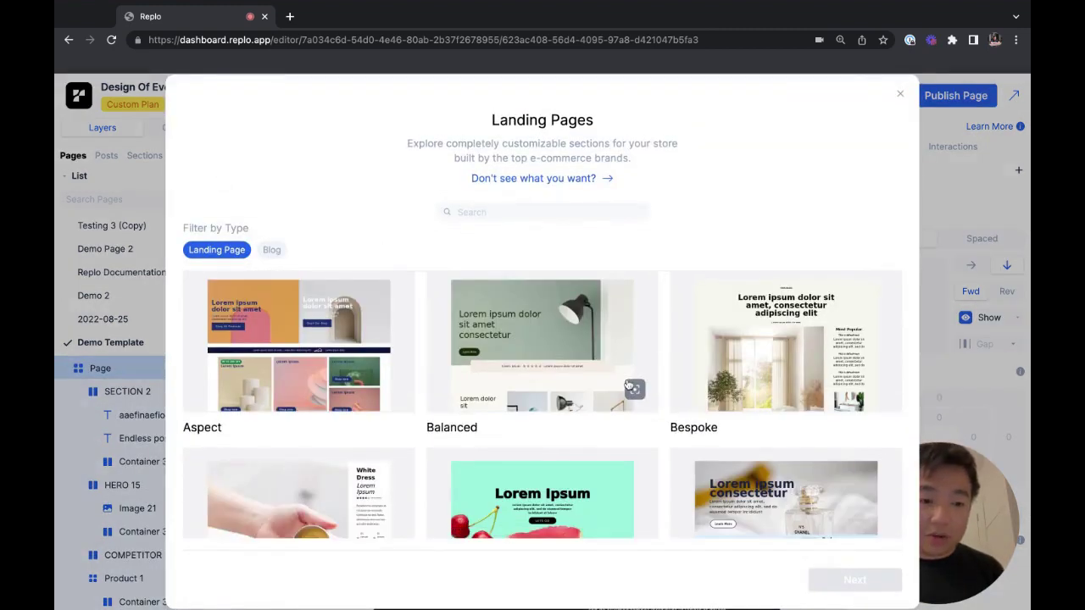
{"action": "scroll", "coordinate": [628, 386], "scroll_direction": "down", "scroll_amount": 3}
{"action": "scroll", "coordinate": [653, 390], "scroll_direction": "down", "scroll_amount": 1}
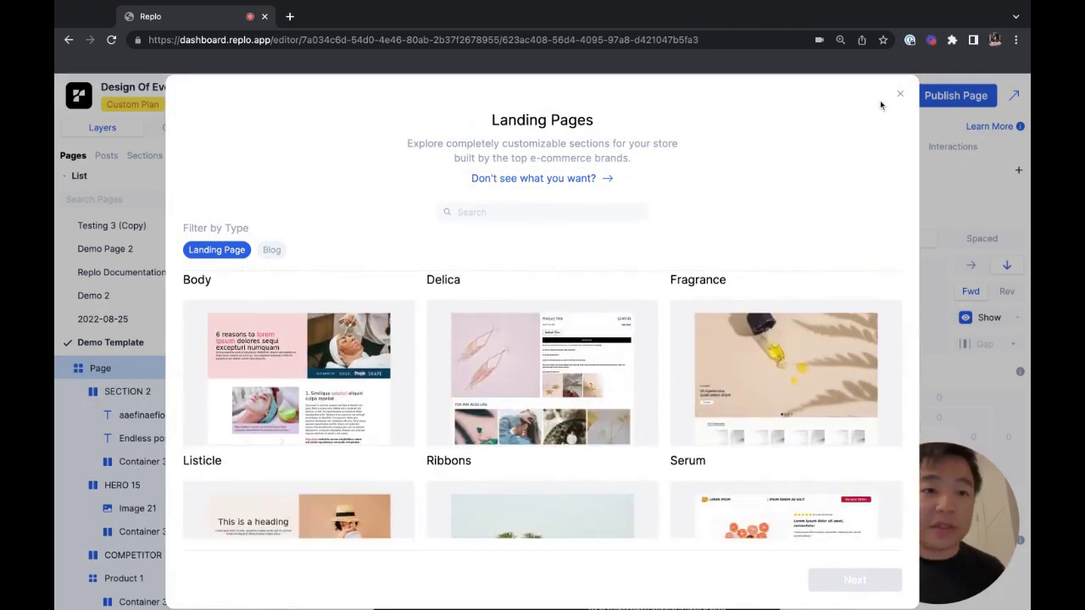
{"action": "left_click", "coordinate": [901, 97]}
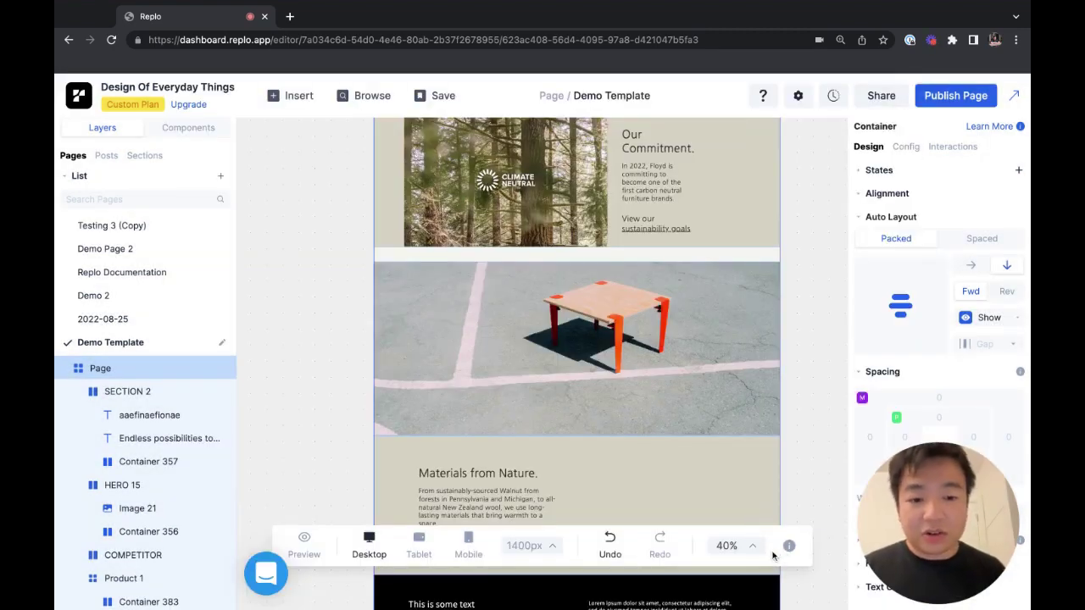